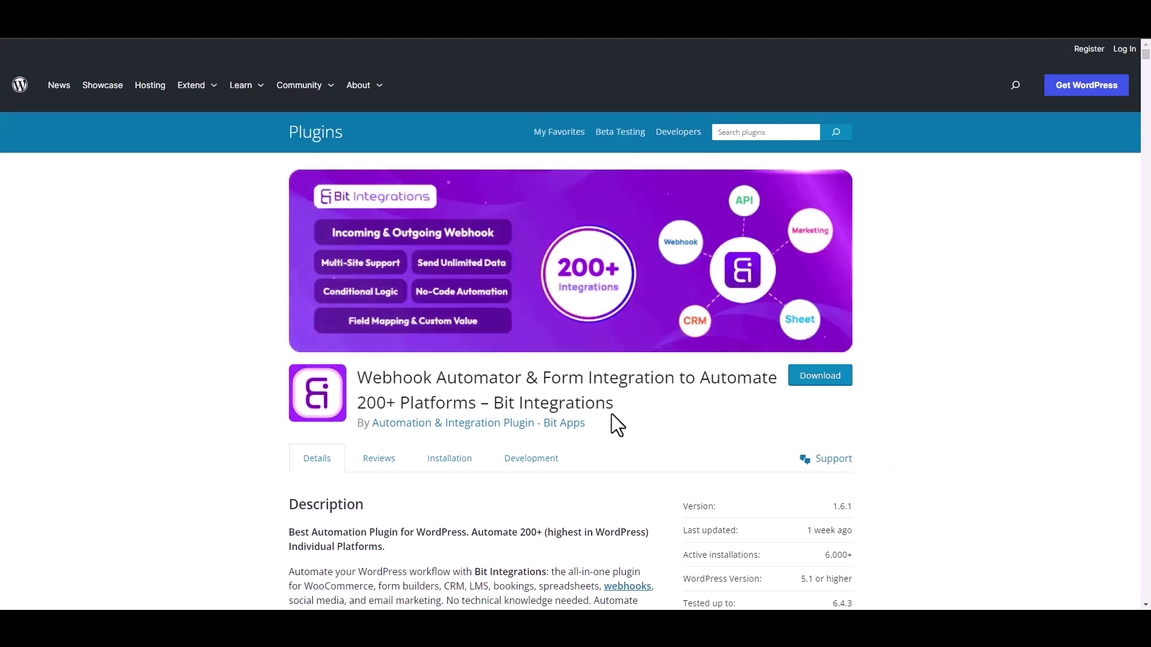
Review the Bit Integrations plugin page, then start a new integration in the admin.
{"action": "left_click_drag", "start_coordinate": [494, 403], "coordinate": [627, 415]}
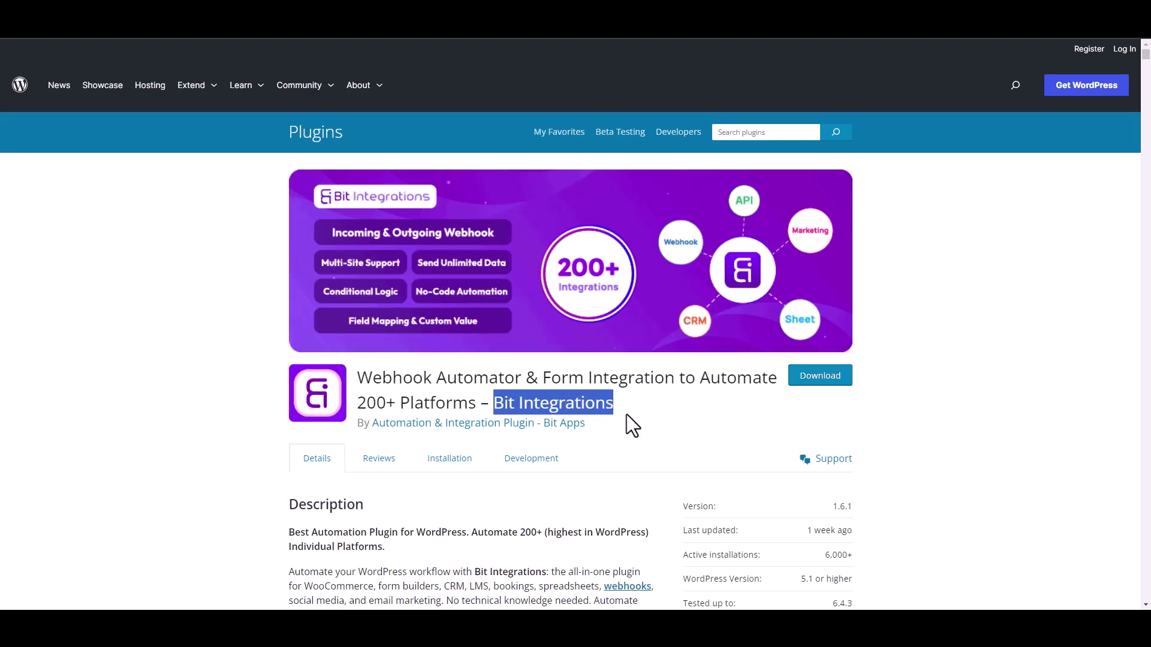
{"action": "left_click", "coordinate": [636, 419]}
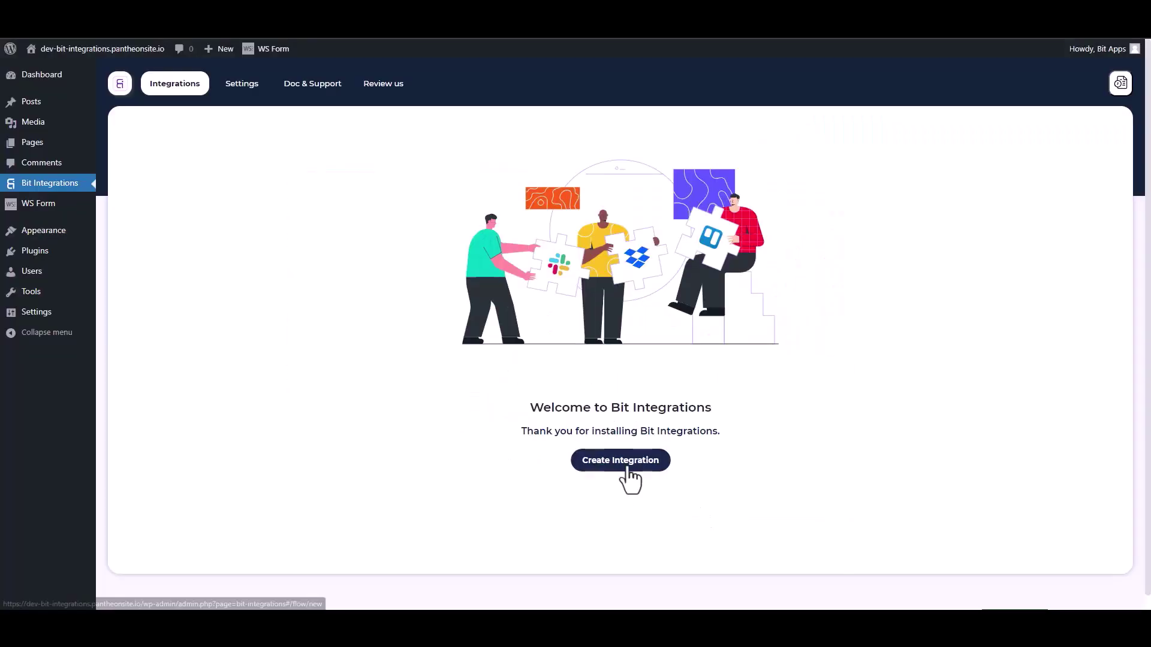
{"action": "left_click", "coordinate": [623, 465]}
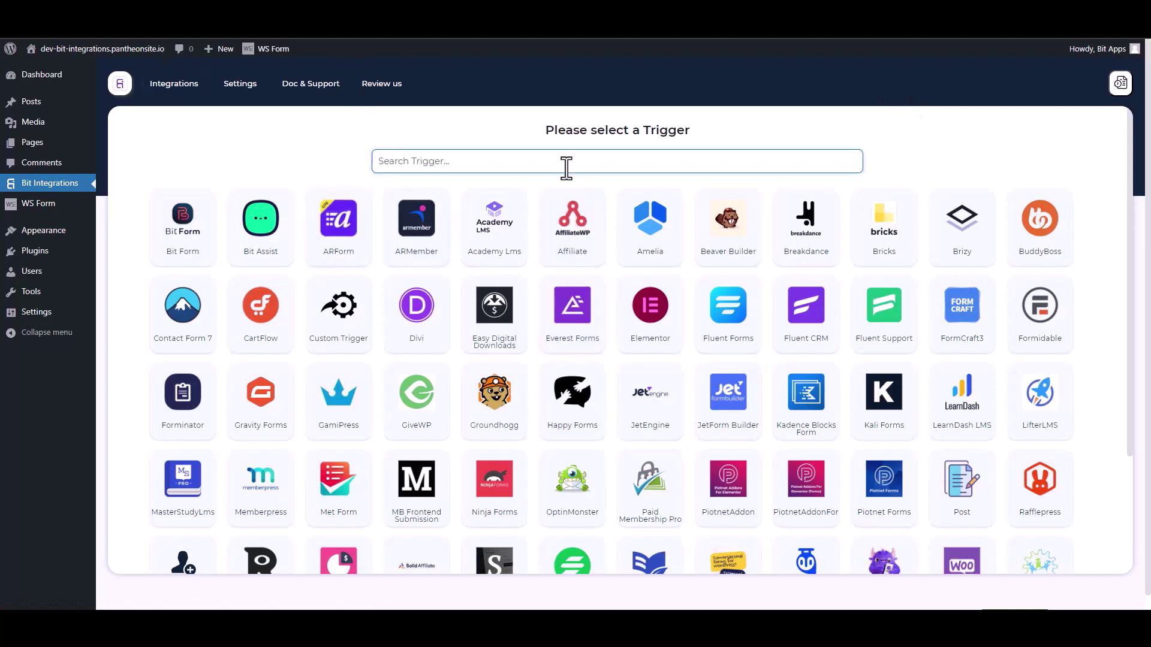
Search triggers for 'ws' and pick WS Form as the integration's trigger.
{"action": "type", "text": "ws"}
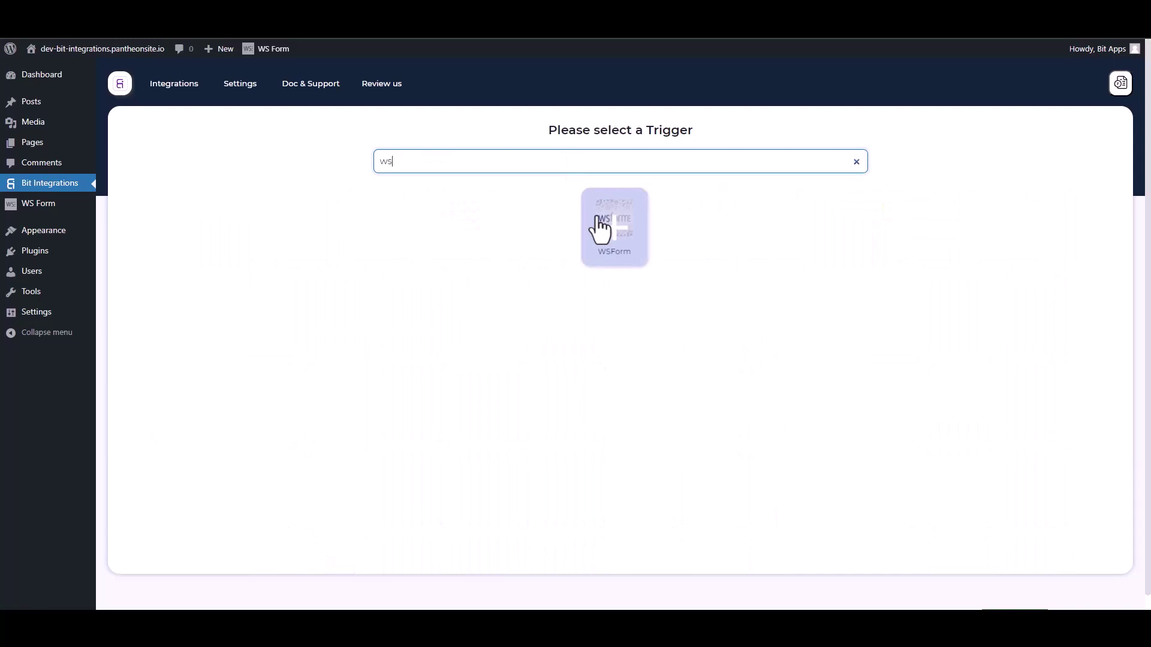
{"action": "left_click", "coordinate": [599, 226]}
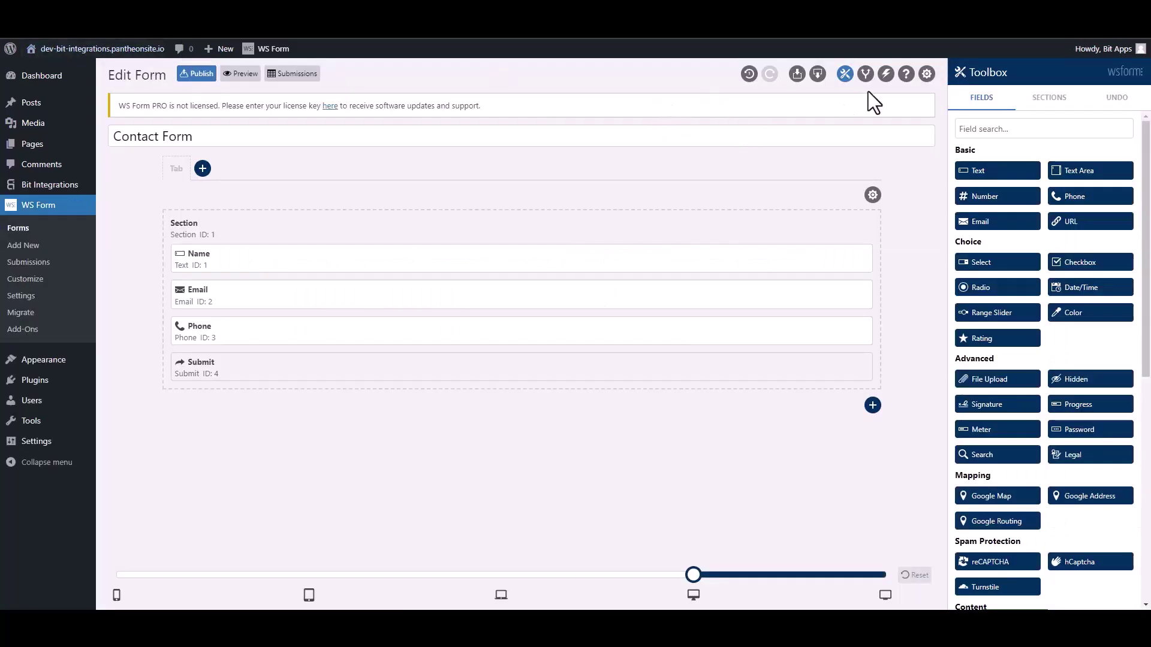
Add a form action named 'Bit Integrations' of type Run WordPress Hook with Action - do_action.
{"action": "left_click", "coordinate": [885, 74]}
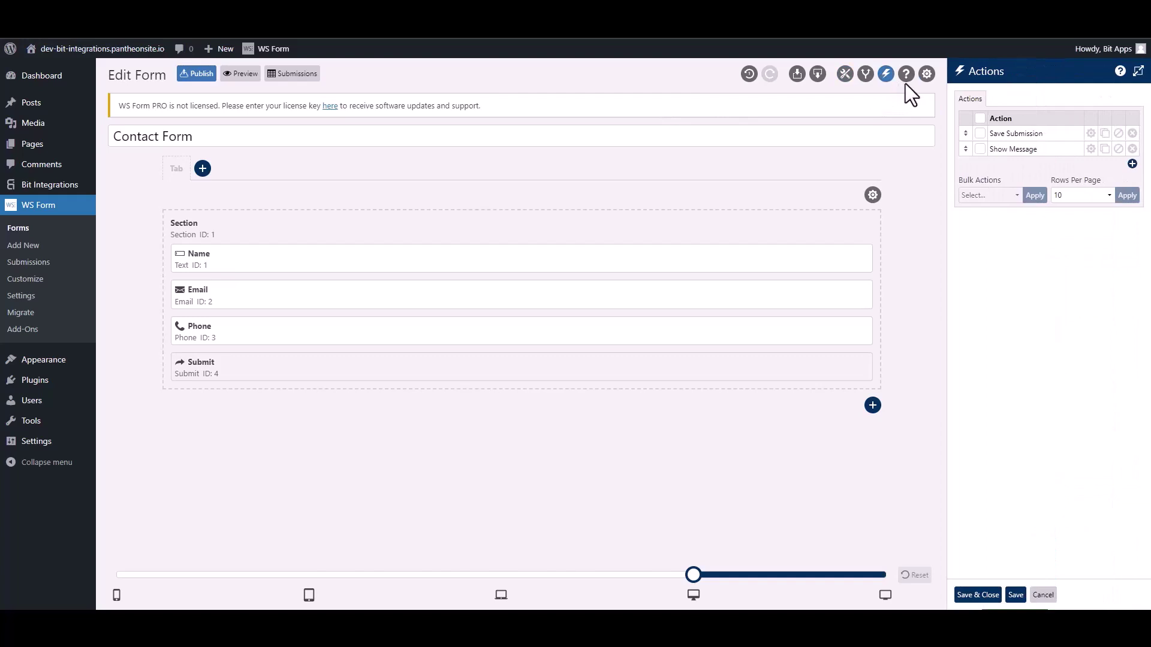
{"action": "left_click", "coordinate": [1131, 164]}
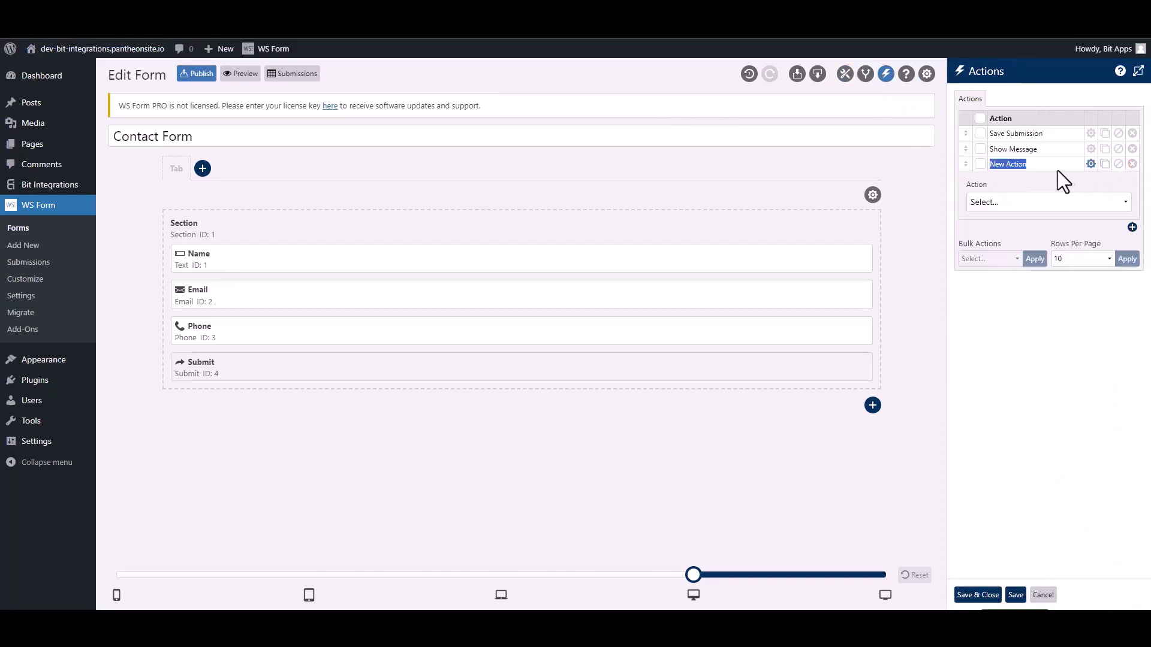
{"action": "type", "text": "Bit Integra"}
{"action": "left_click", "coordinate": [1030, 205]}
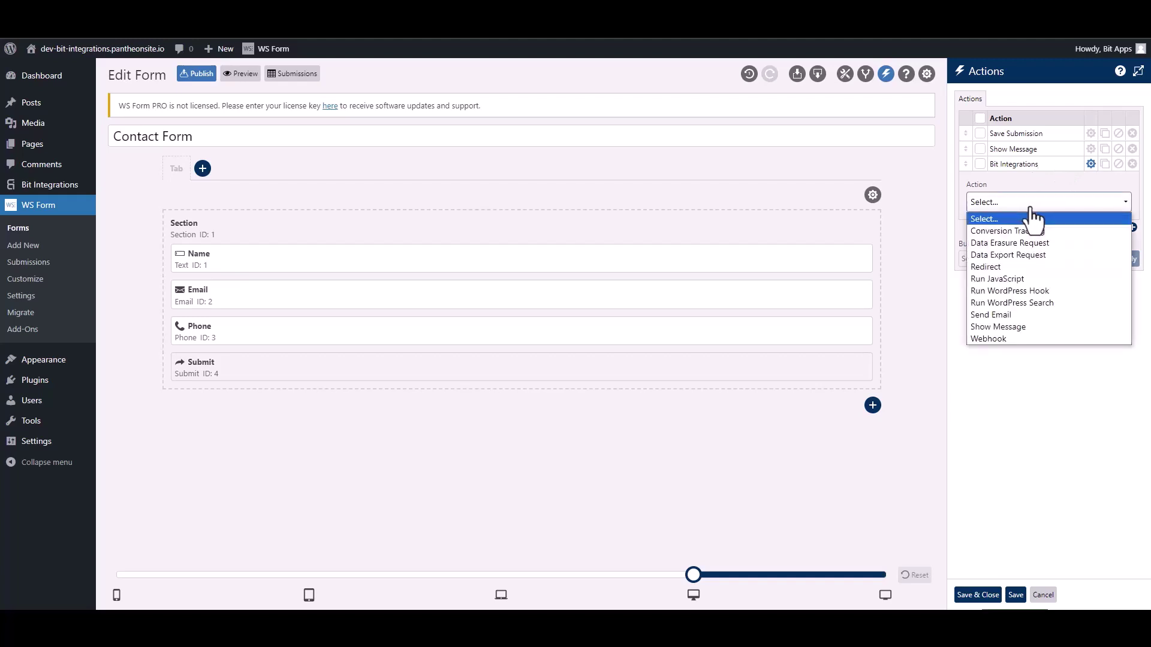
{"action": "left_click", "coordinate": [1044, 289]}
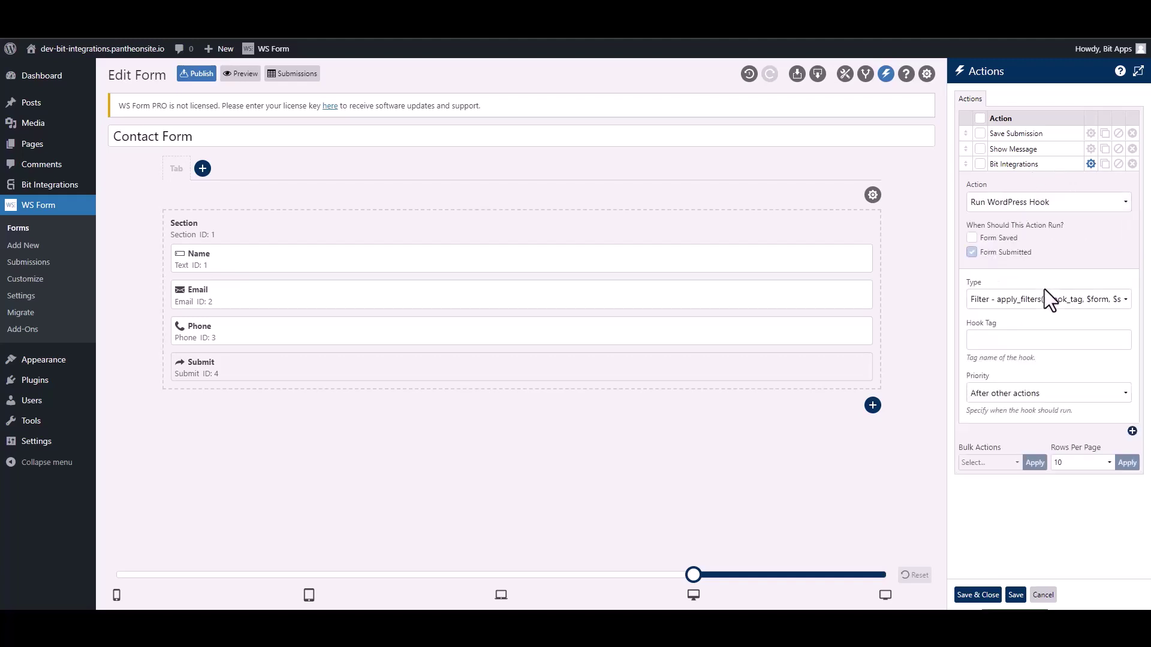
{"action": "left_click", "coordinate": [999, 301]}
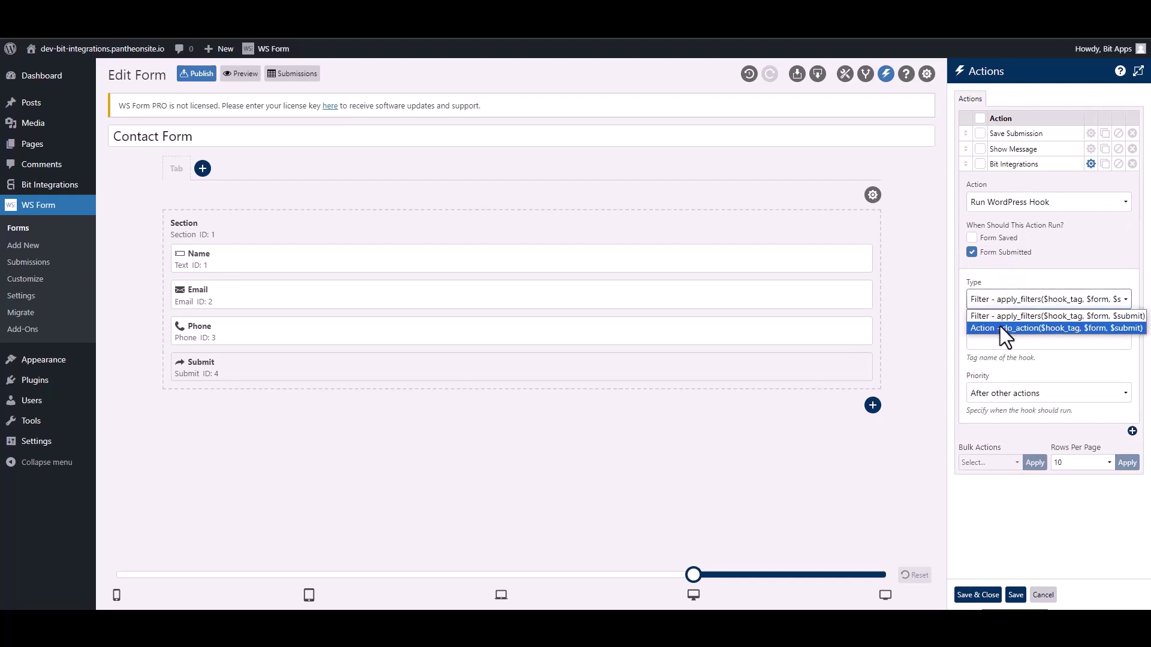
{"action": "left_click", "coordinate": [1000, 327]}
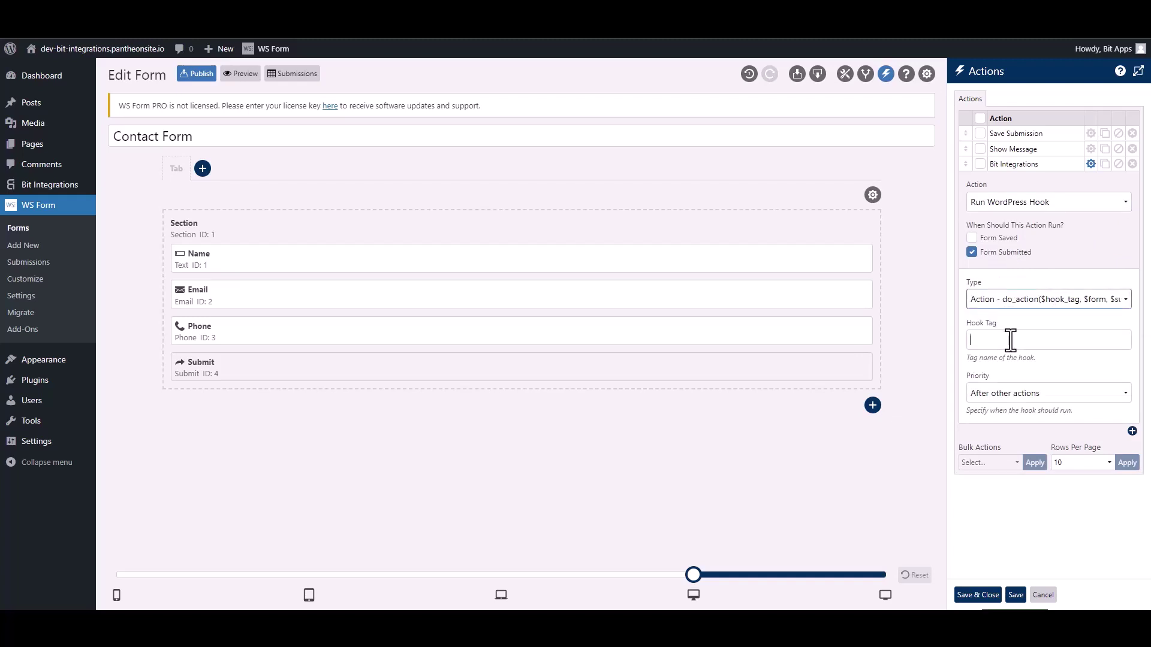
{"action": "left_click", "coordinate": [1010, 340]}
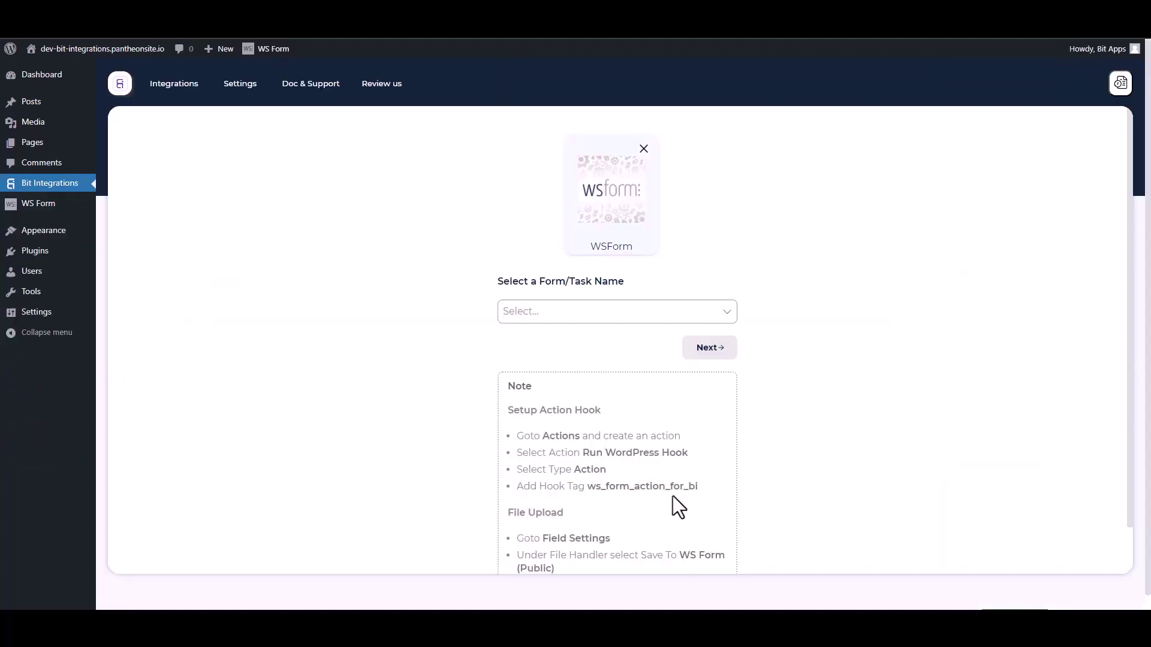
Paste the hook tag ws_form_action_for_bi into the WS Form action and save it.
{"action": "left_click_drag", "start_coordinate": [705, 495], "coordinate": [592, 487]}
{"action": "key", "text": "ctrl+c"}
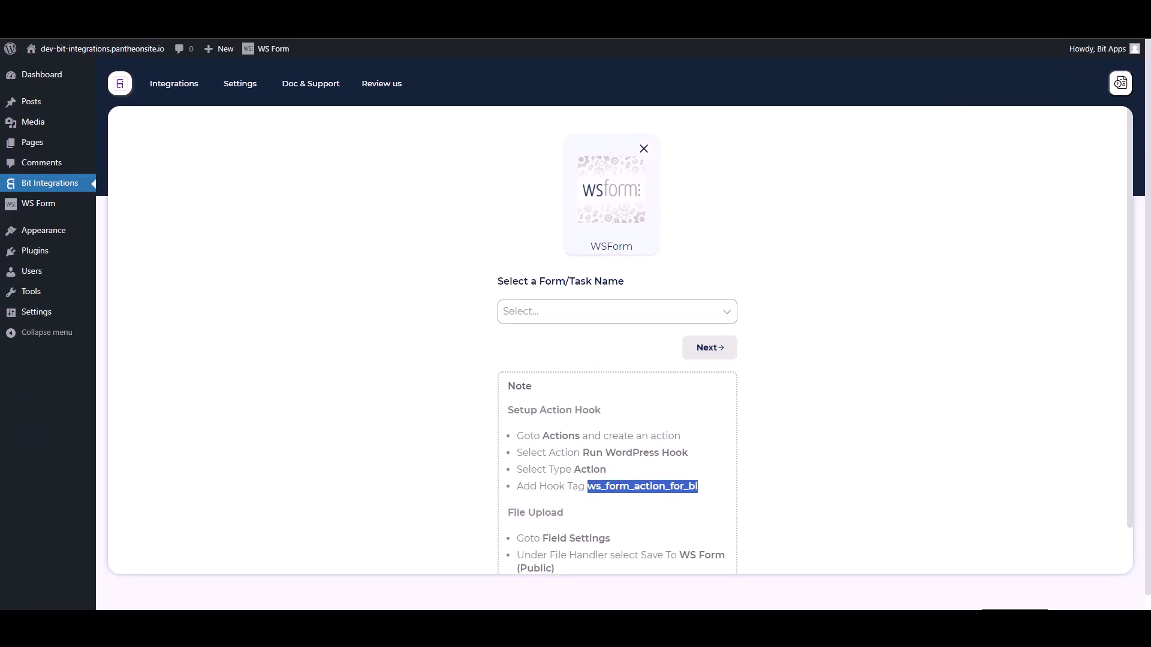
{"action": "key", "text": "ctrl+Tab"}
{"action": "left_click", "coordinate": [1049, 340]}
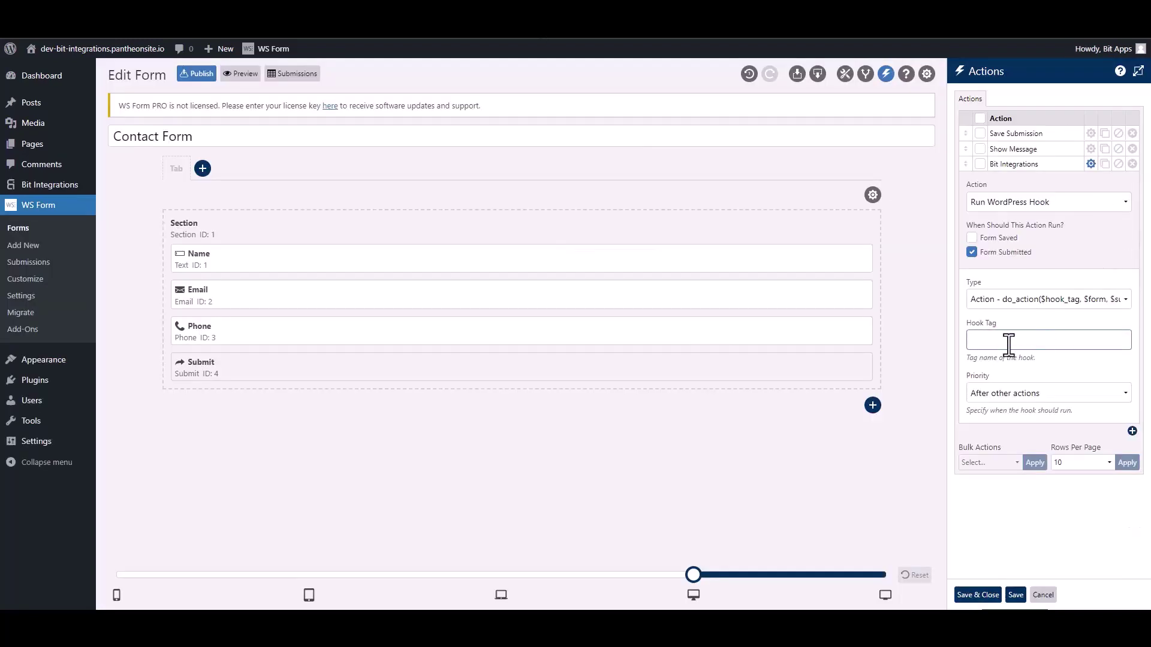
{"action": "key", "text": "ctrl+v"}
{"action": "left_click", "coordinate": [980, 595]}
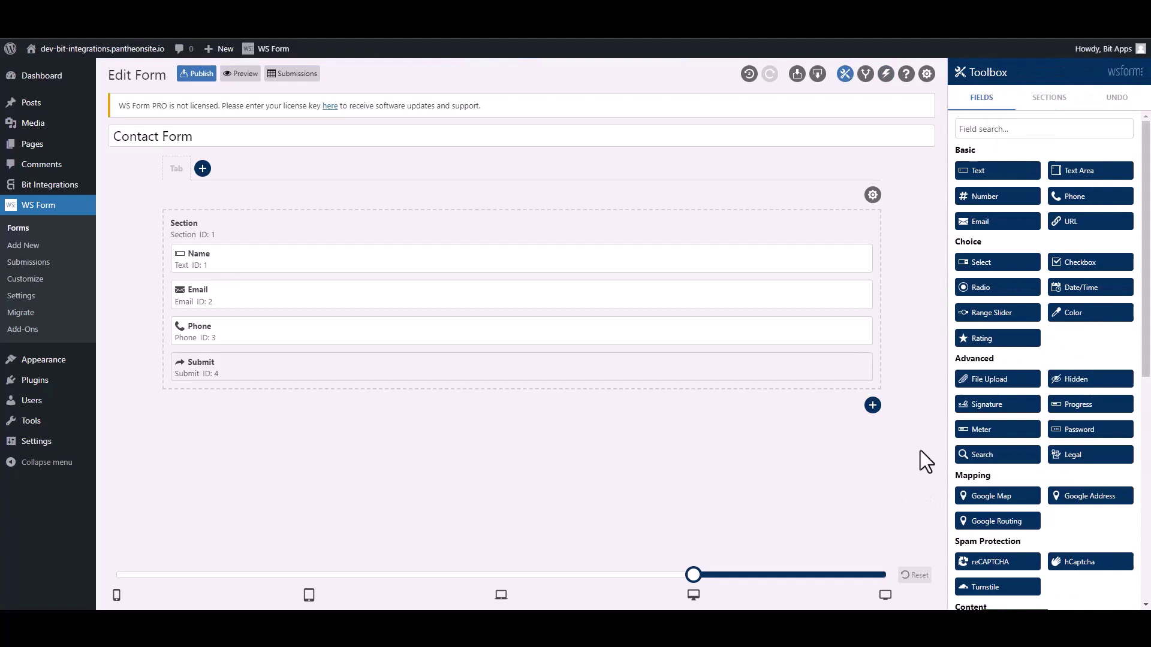
Select Contact Form as the WS Form trigger form in Bit Integrations and continue.
{"action": "key", "text": "ctrl+Tab"}
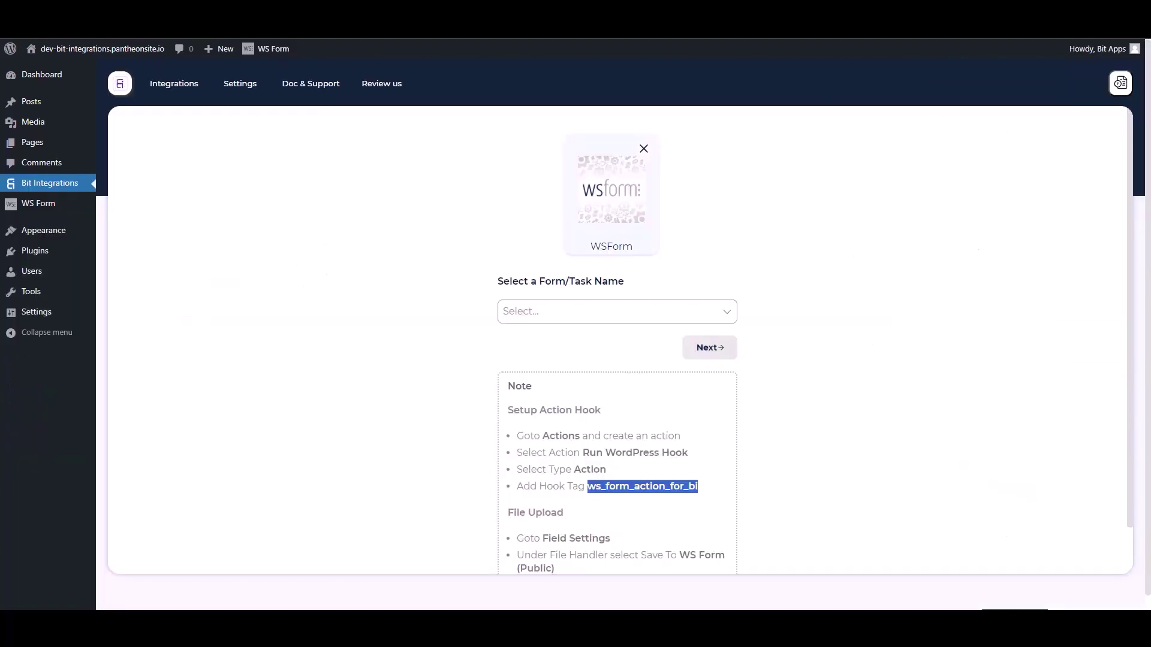
{"action": "left_click", "coordinate": [423, 287]}
{"action": "left_click", "coordinate": [562, 310]}
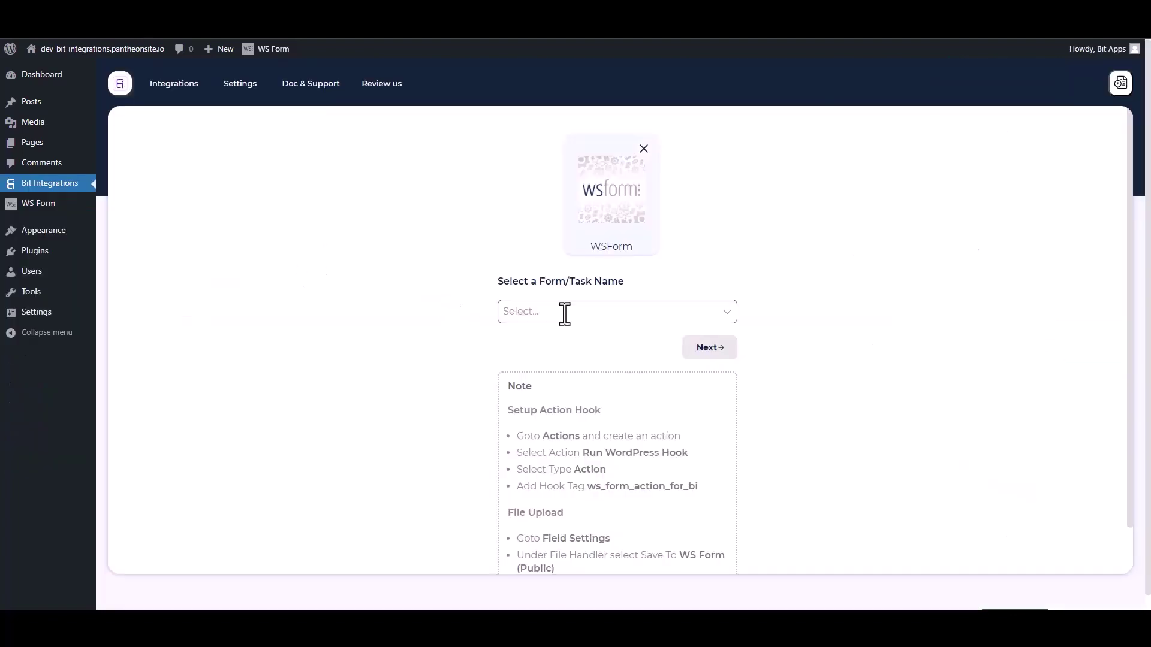
{"action": "left_click", "coordinate": [528, 336]}
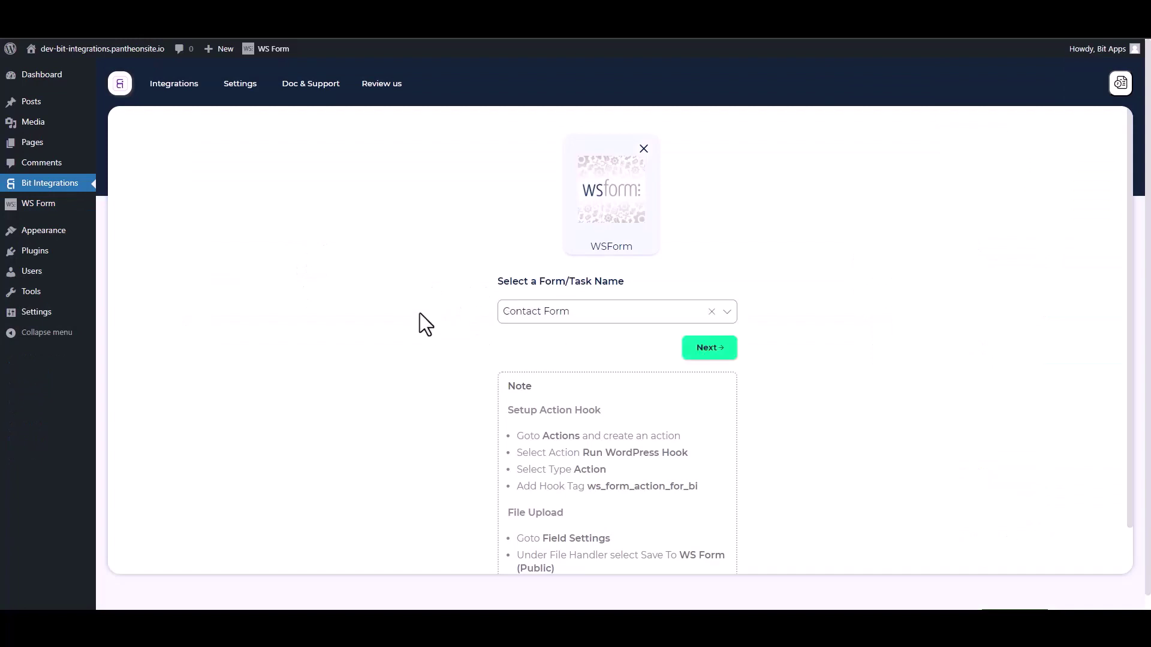
{"action": "left_click", "coordinate": [697, 353]}
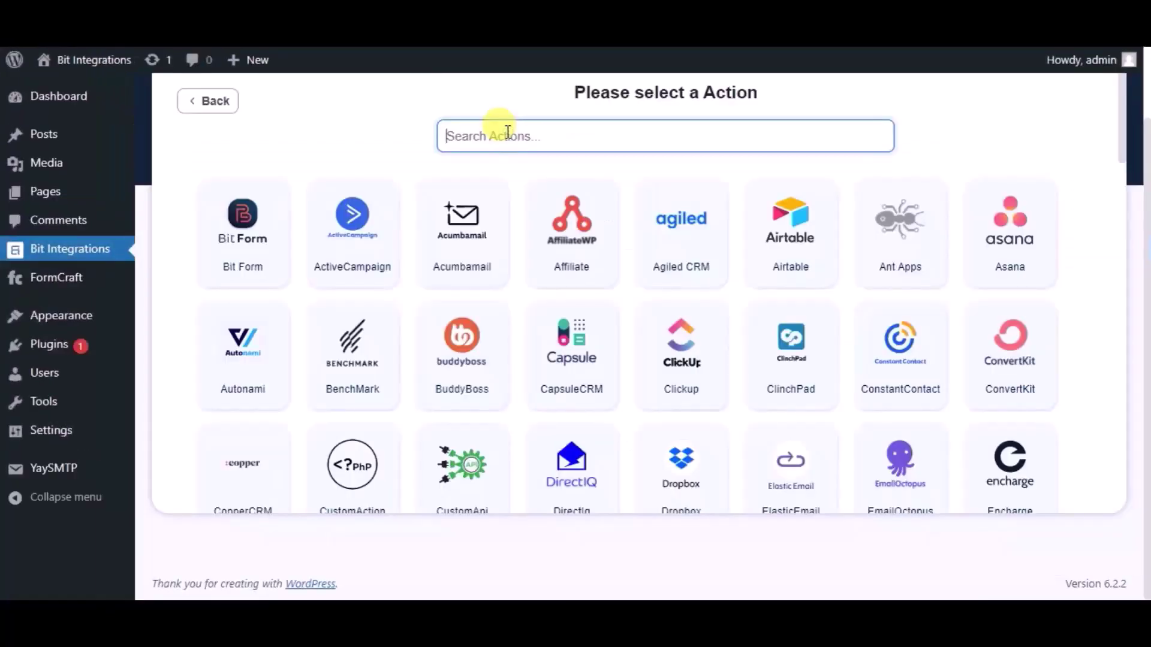
Choose SendGrid as the action and rename the integration to 'Bit Integrations'.
{"action": "type", "text": "send"}
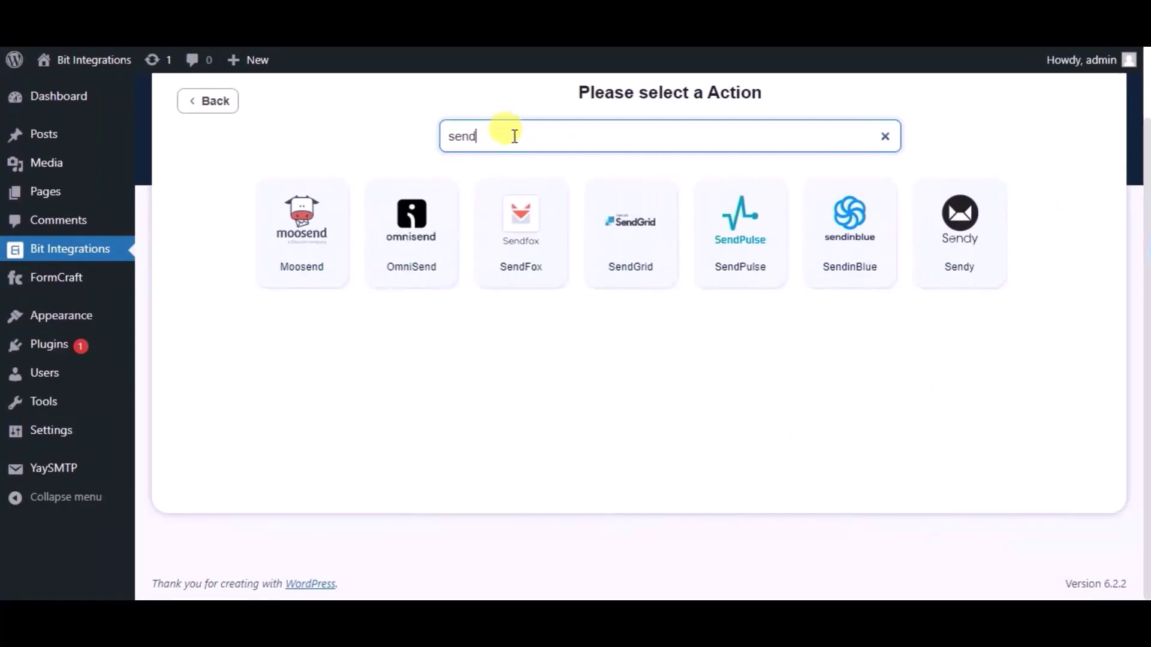
{"action": "left_click", "coordinate": [608, 211]}
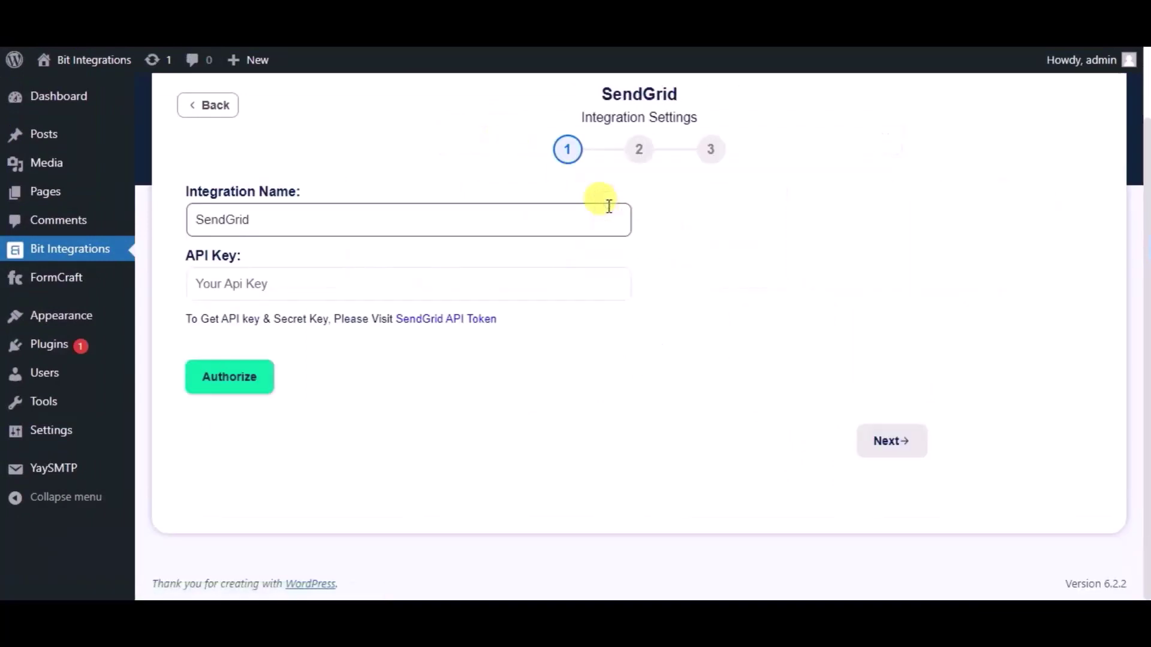
{"action": "double_click", "coordinate": [384, 216]}
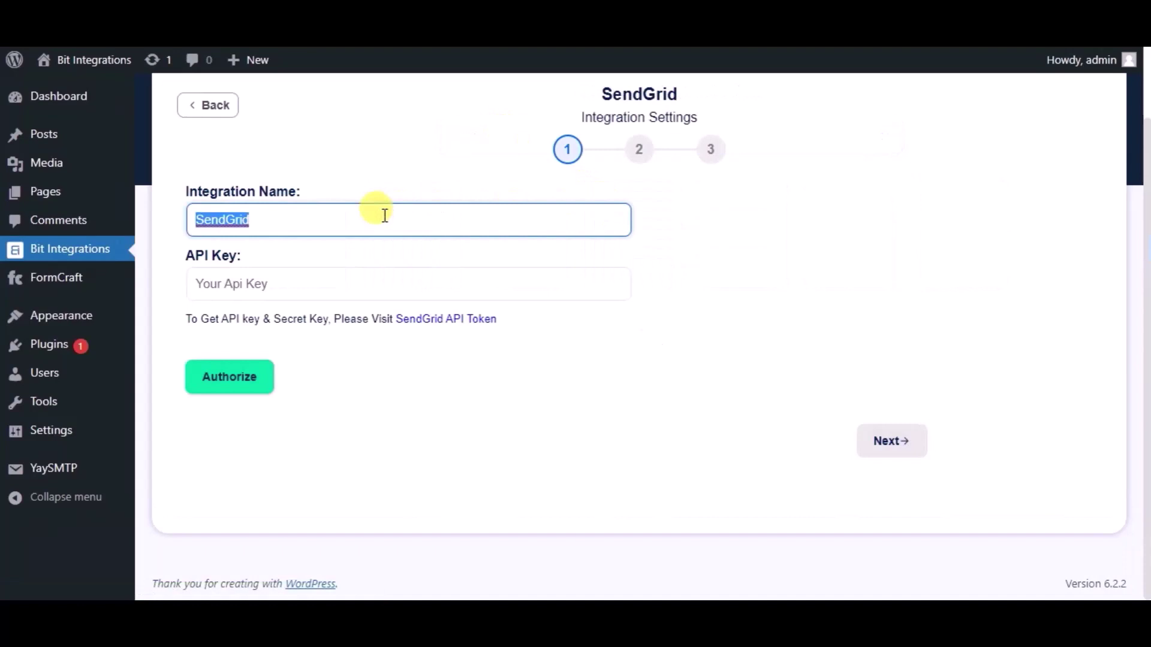
{"action": "type", "text": "Bit In"}
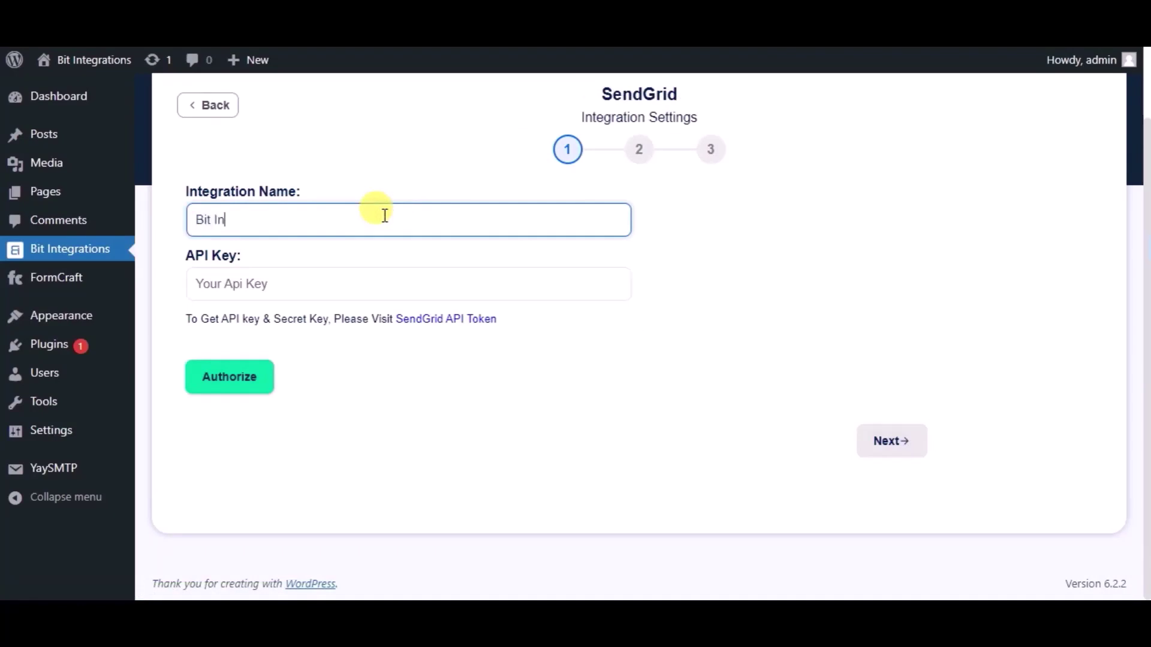
{"action": "type", "text": "tegrations"}
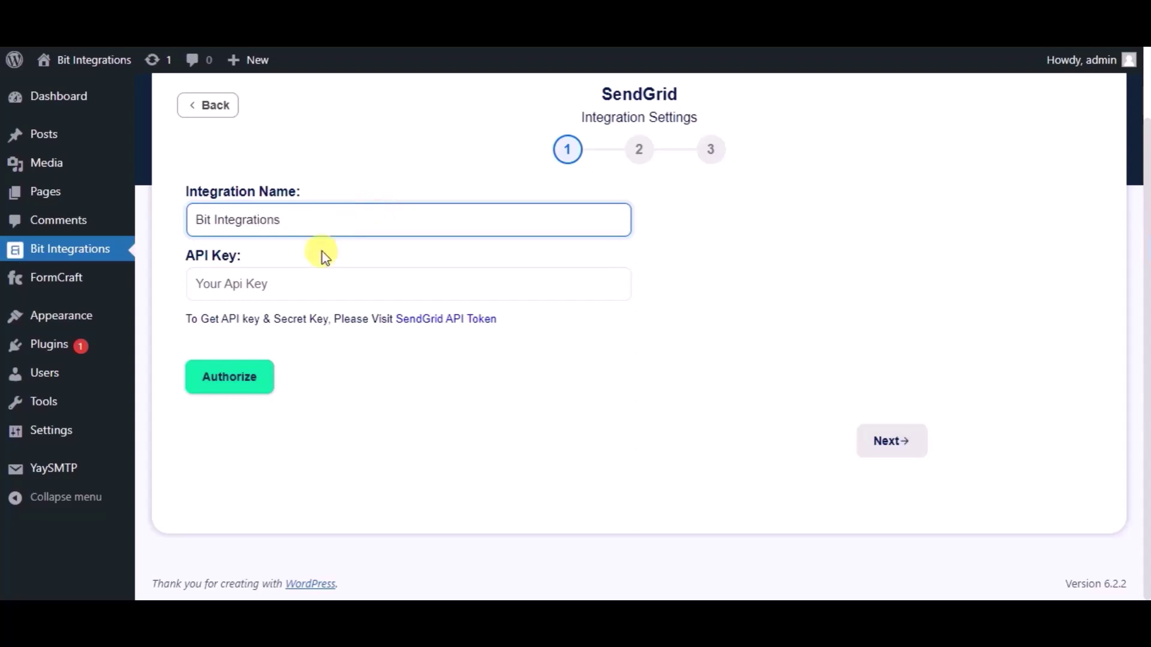
Create a Full Access SendGrid API key named 'Bit Integrations'.
{"action": "left_click", "coordinate": [415, 326]}
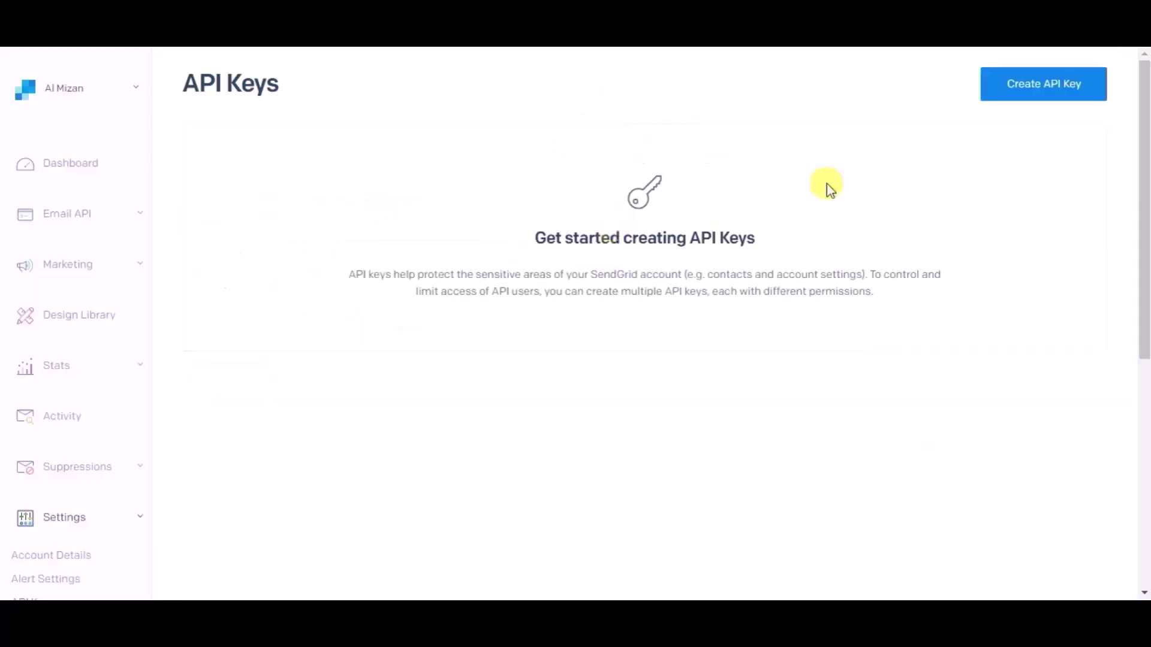
{"action": "left_click", "coordinate": [1066, 87]}
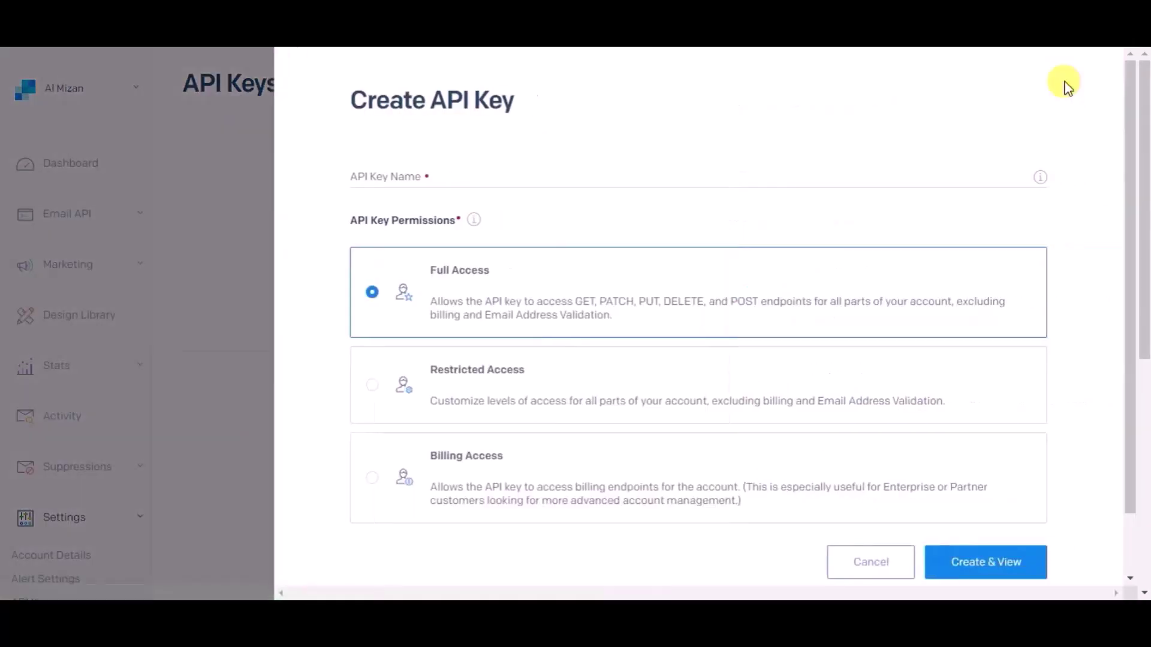
{"action": "left_click", "coordinate": [400, 176]}
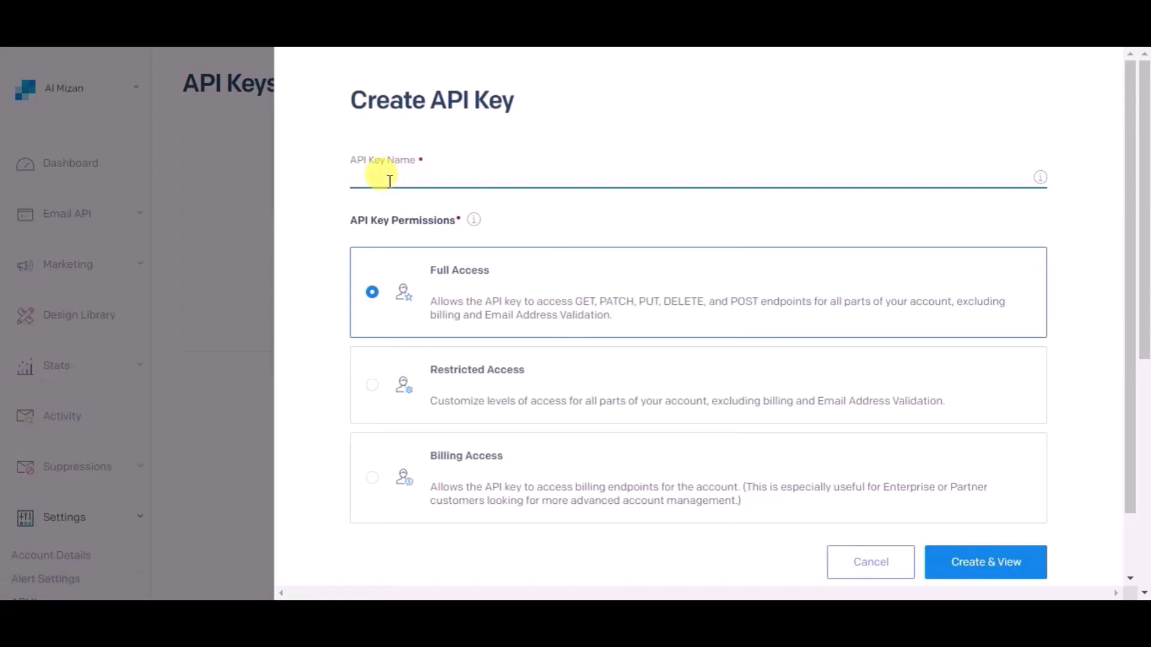
{"action": "type", "text": "Bit Integrations"}
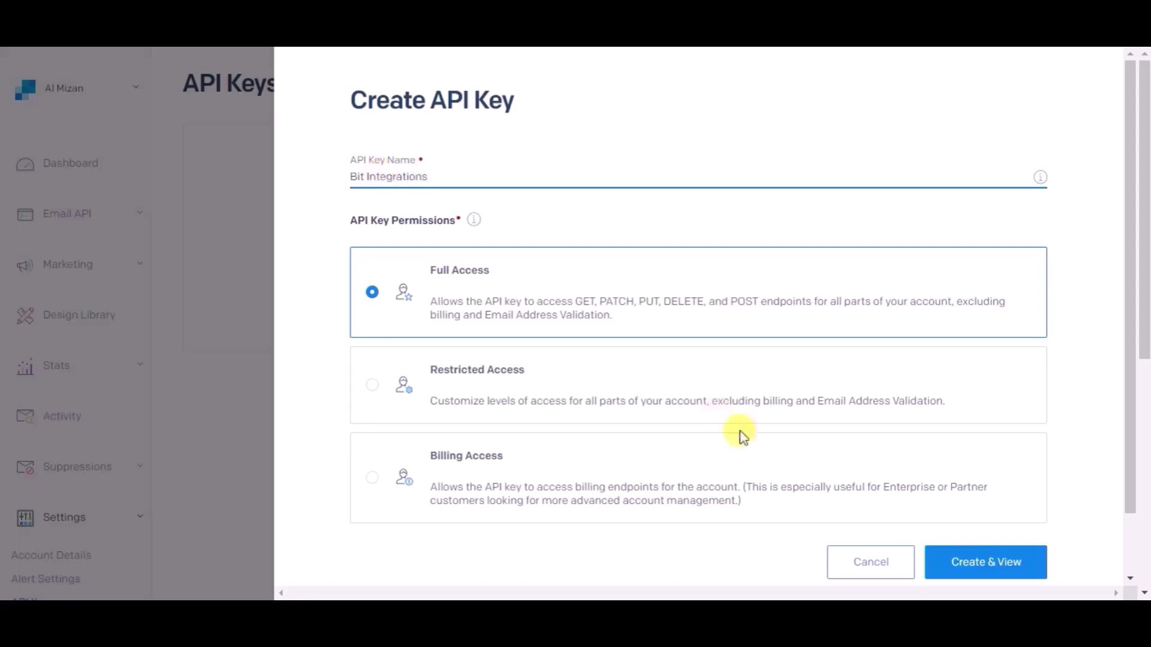
{"action": "left_click", "coordinate": [962, 558]}
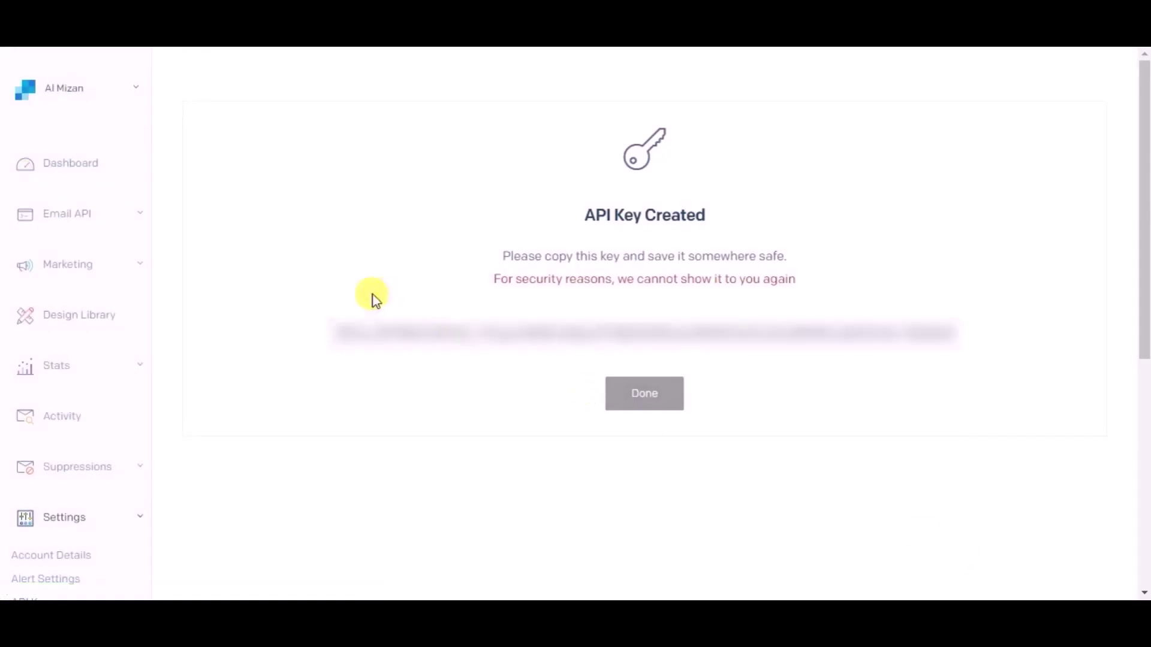
Paste the new SendGrid API key into Bit Integrations and authorize the connection.
{"action": "left_click_drag", "start_coordinate": [334, 334], "coordinate": [960, 348]}
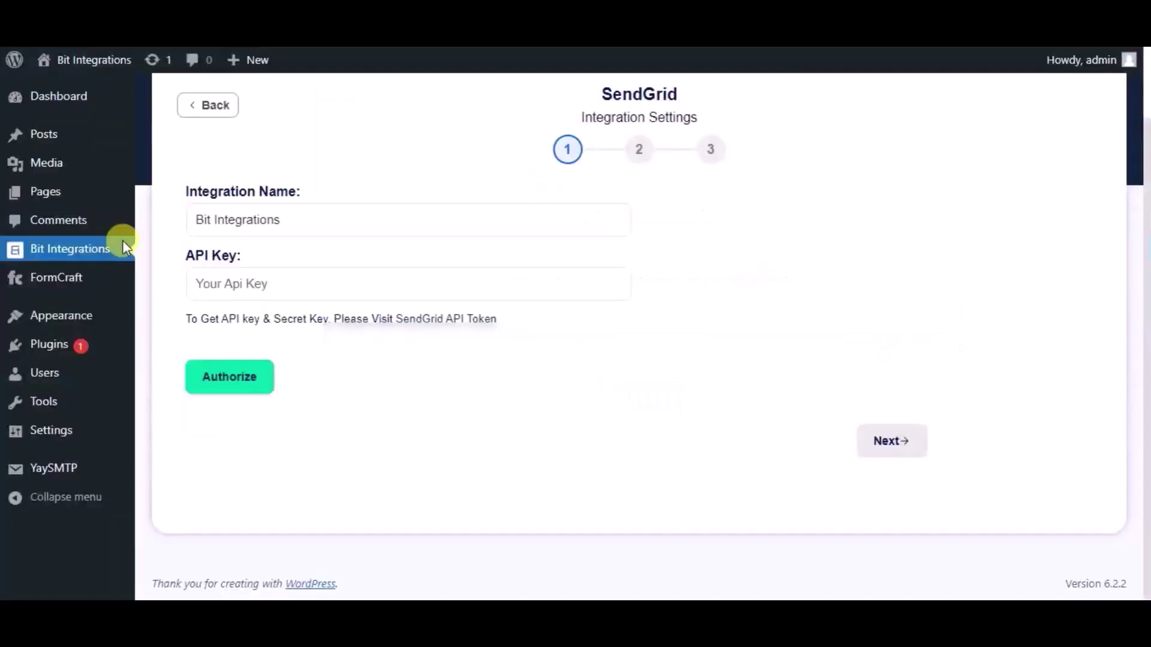
{"action": "left_click", "coordinate": [215, 283]}
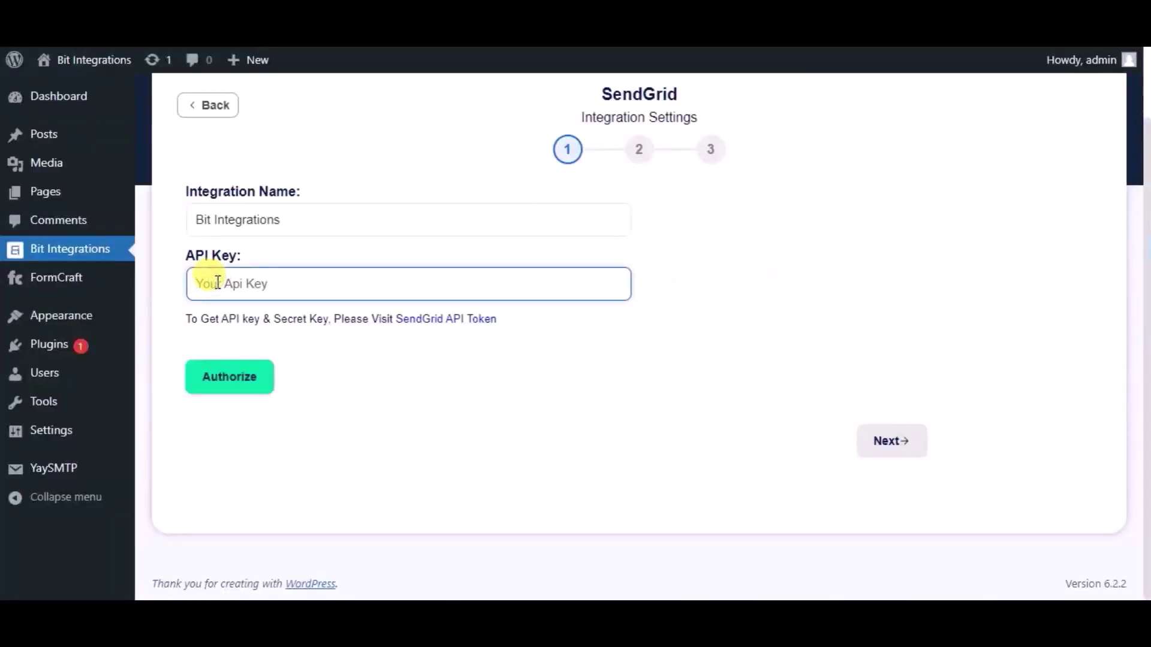
{"action": "key", "text": "ctrl+v"}
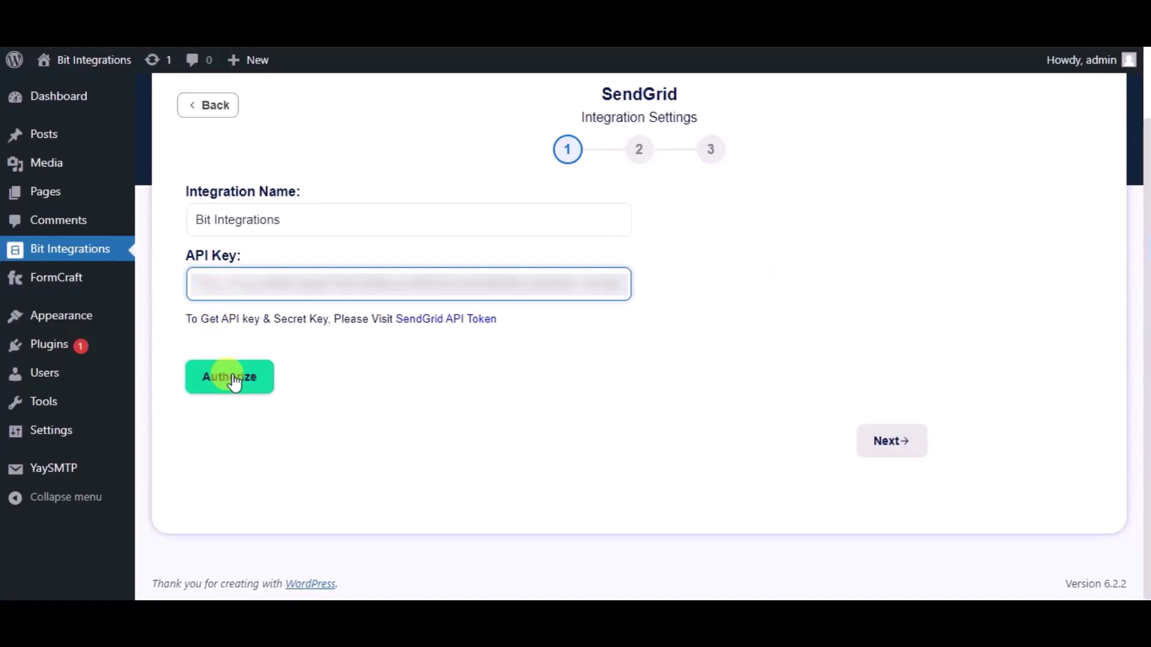
{"action": "left_click", "coordinate": [234, 379]}
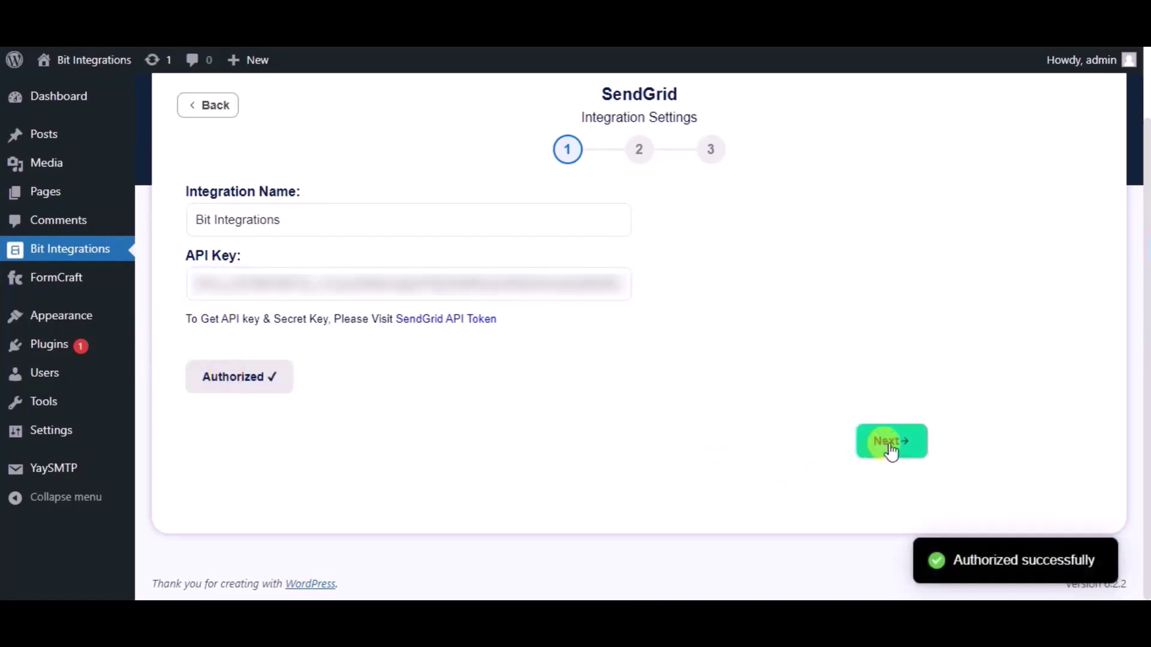
Map the form's Email to SendGrid Email and the form's Name to First Name.
{"action": "left_click", "coordinate": [892, 447]}
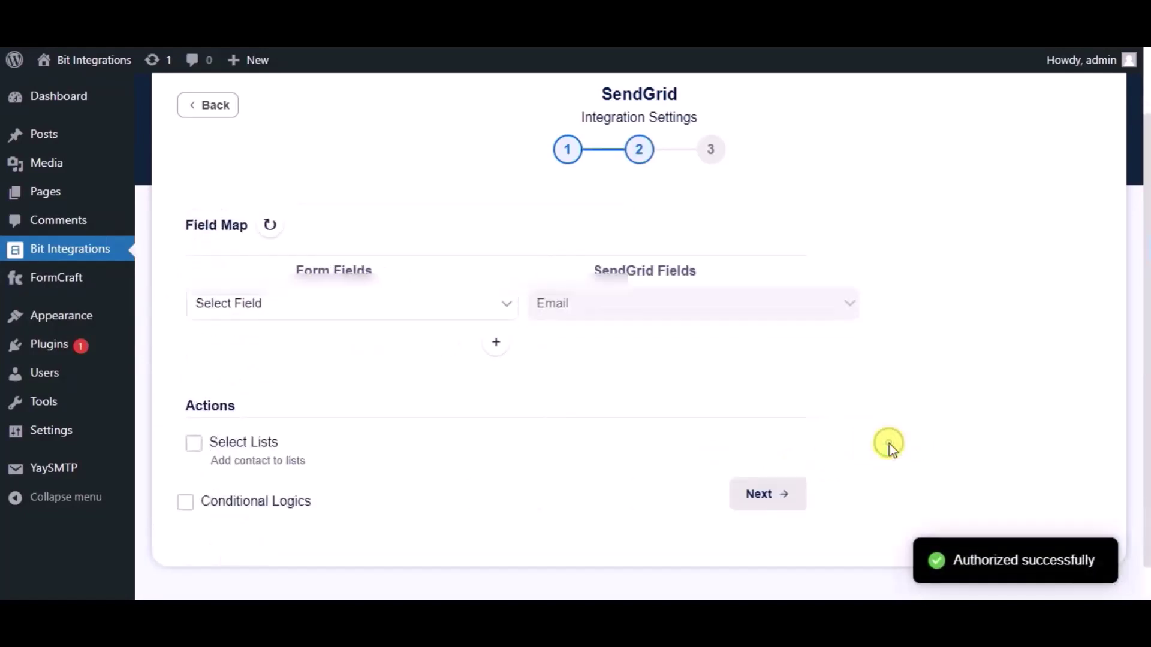
{"action": "left_click", "coordinate": [498, 307]}
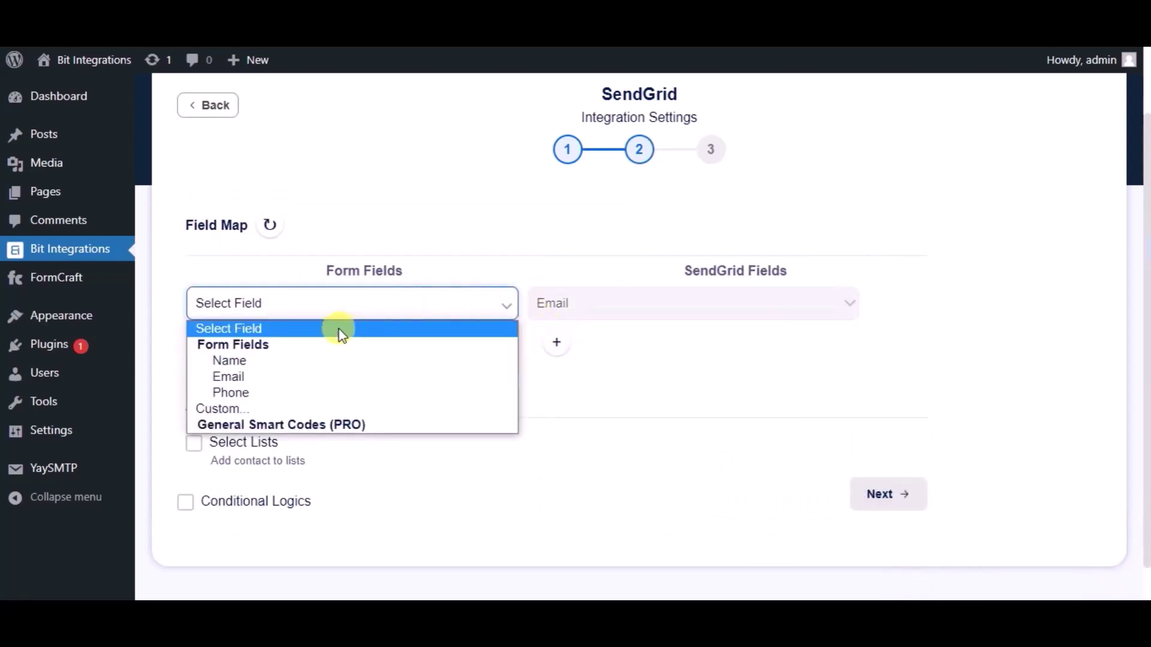
{"action": "left_click", "coordinate": [319, 376]}
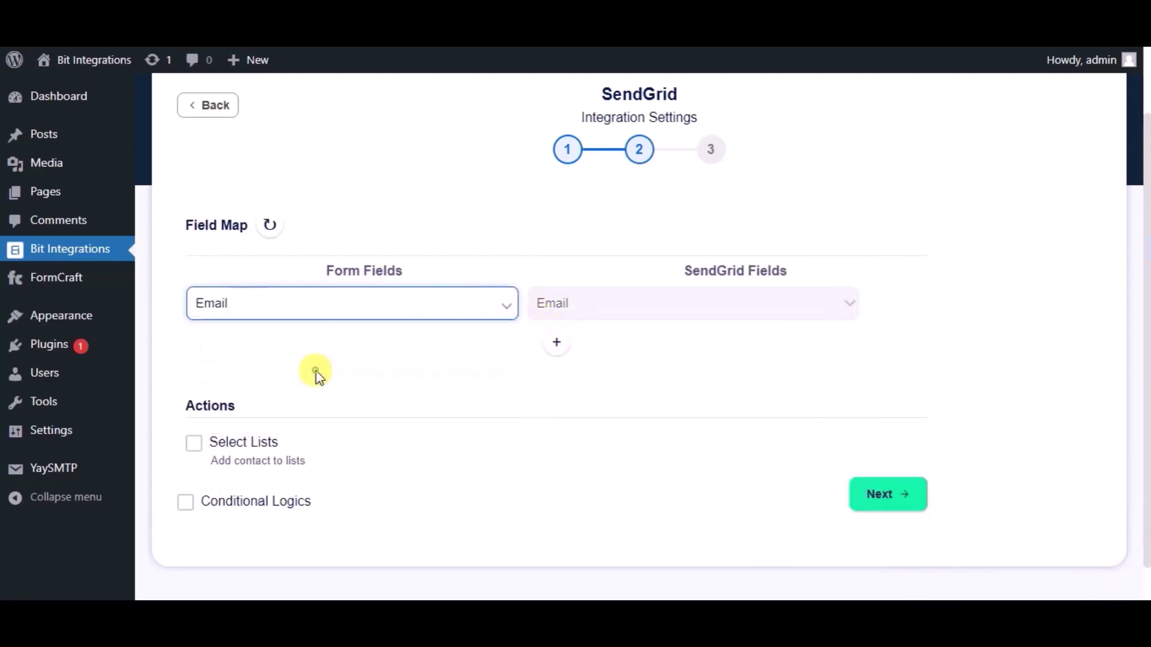
{"action": "left_click", "coordinate": [554, 342]}
{"action": "left_click", "coordinate": [563, 341]}
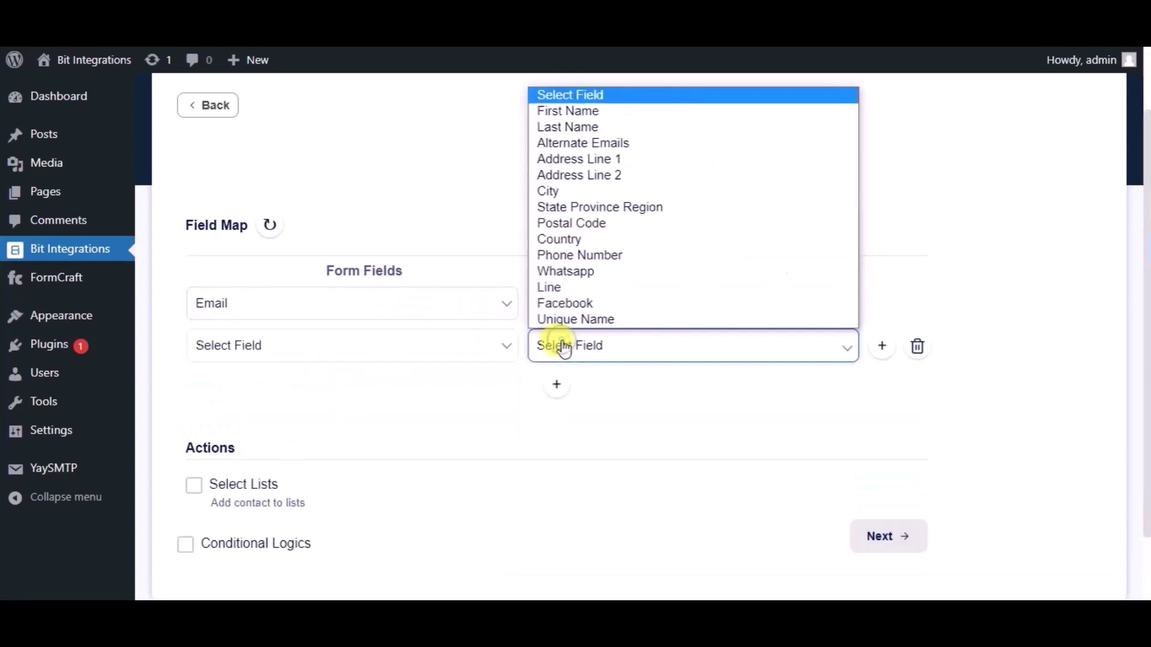
{"action": "left_click", "coordinate": [551, 111]}
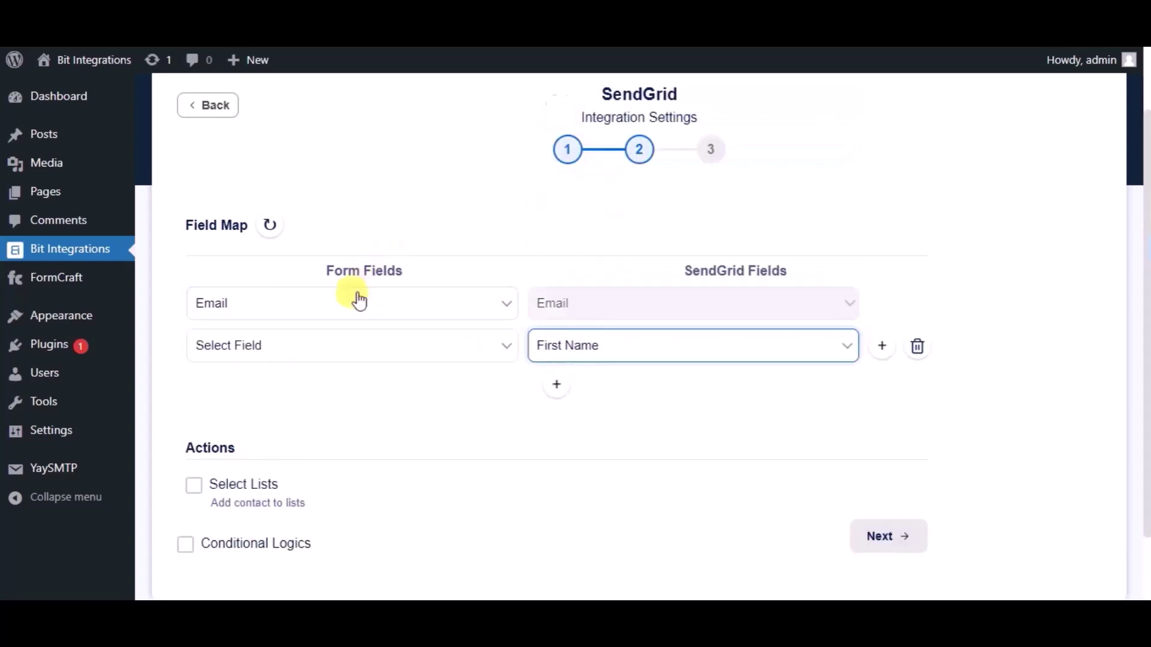
{"action": "left_click", "coordinate": [357, 343]}
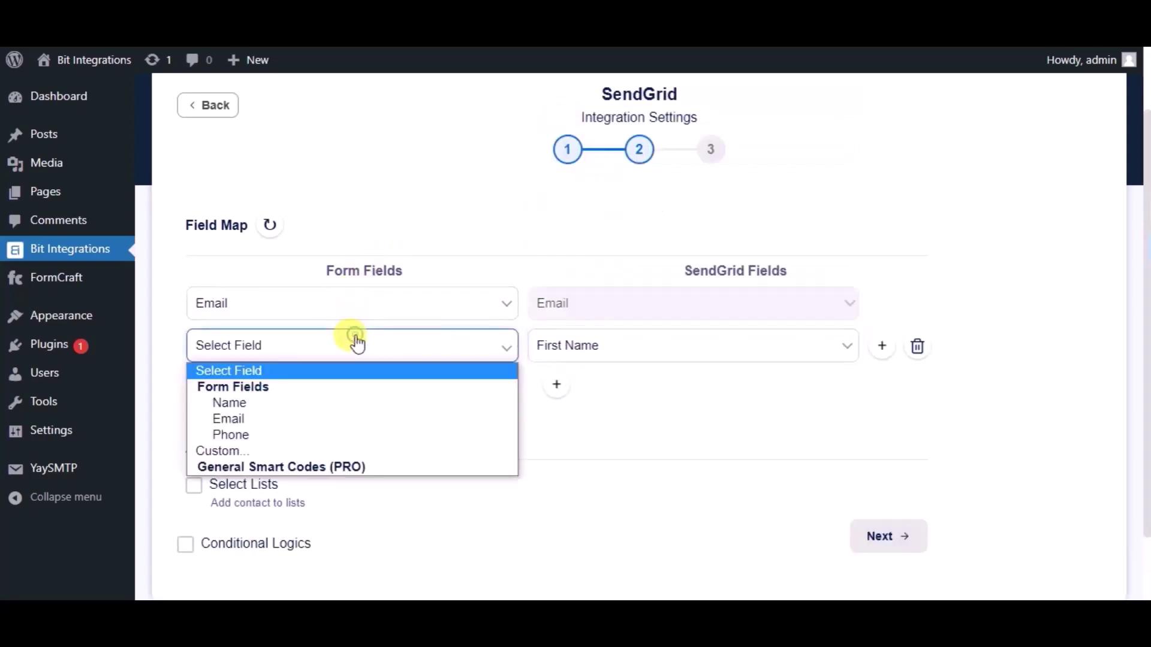
{"action": "left_click", "coordinate": [251, 403]}
Map the form's Phone to SendGrid Phone Number and finish the integration.
{"action": "left_click", "coordinate": [550, 392]}
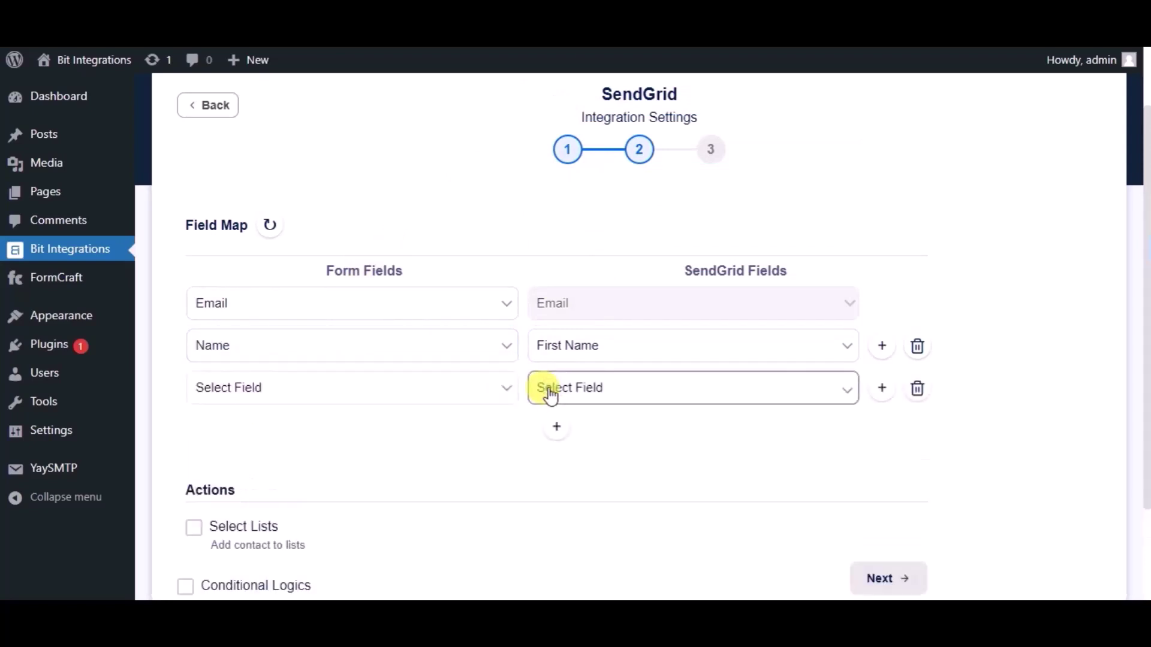
{"action": "left_click", "coordinate": [548, 391]}
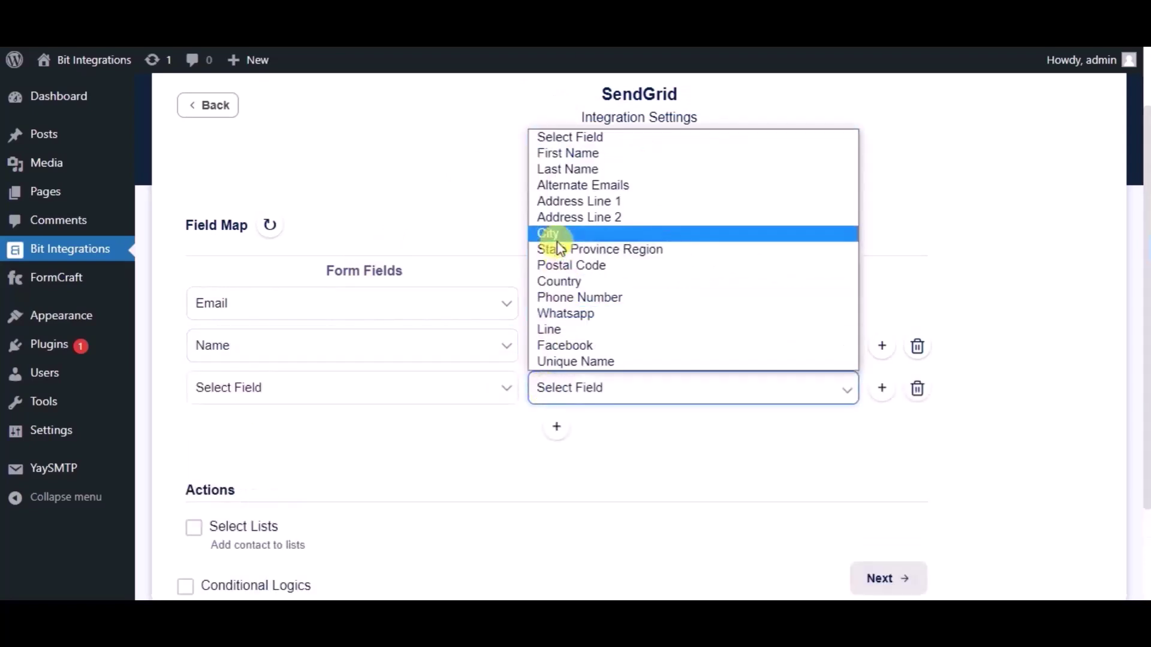
{"action": "left_click", "coordinate": [562, 297]}
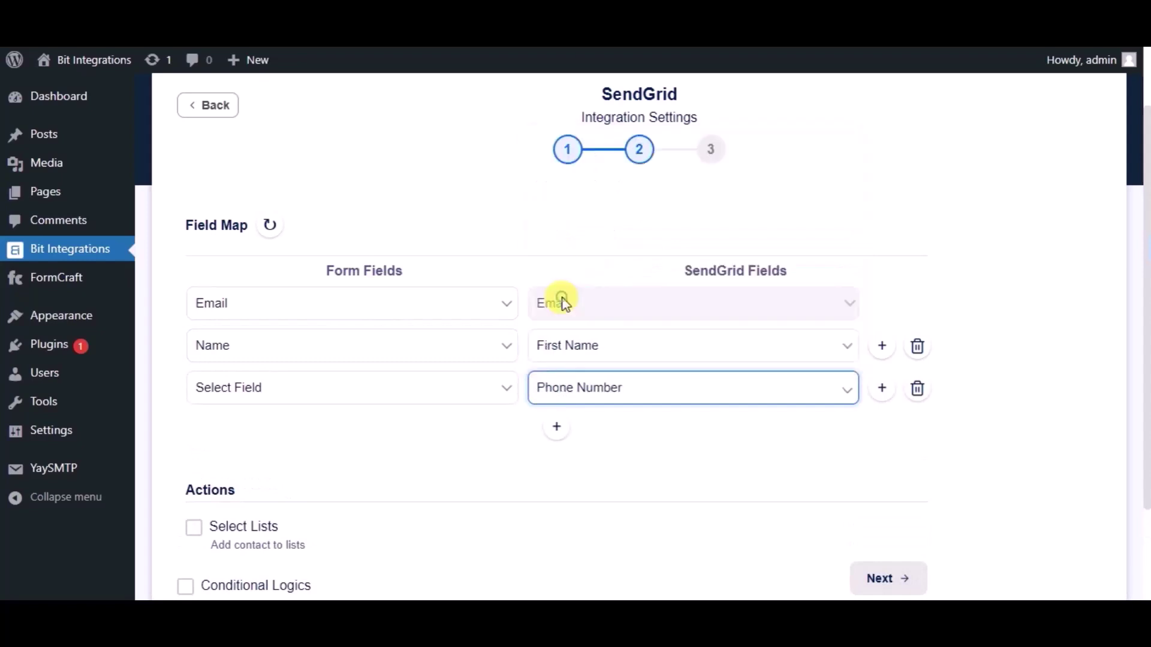
{"action": "left_click", "coordinate": [437, 401]}
{"action": "left_click", "coordinate": [268, 474]}
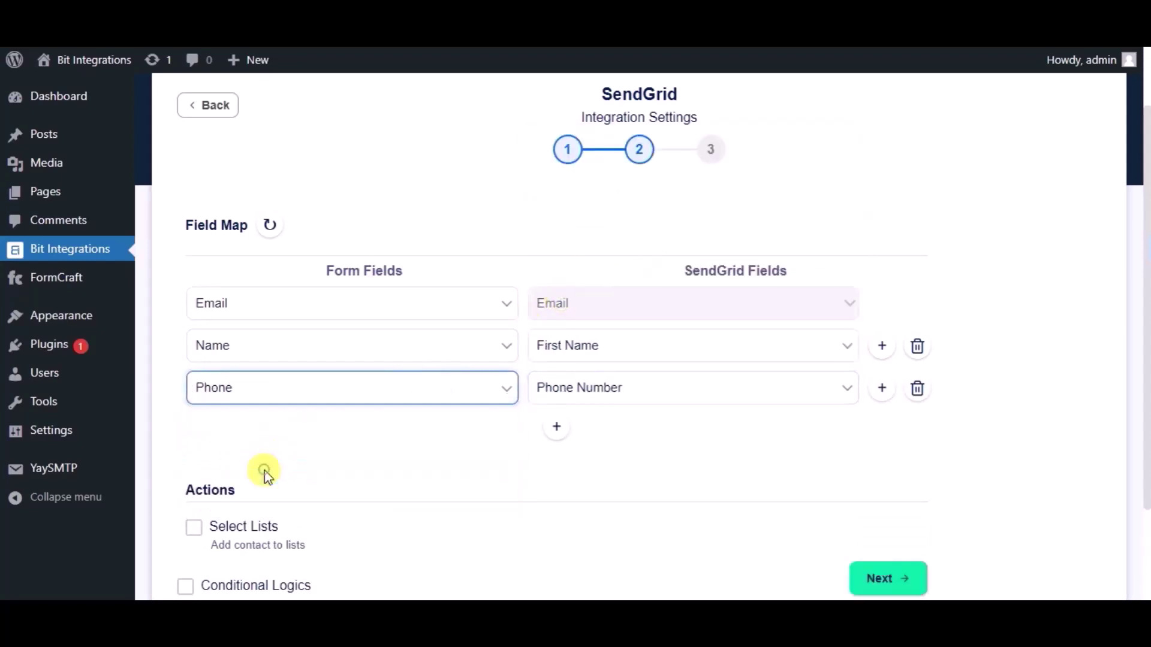
{"action": "scroll", "coordinate": [407, 434], "scroll_direction": "down", "scroll_amount": 2}
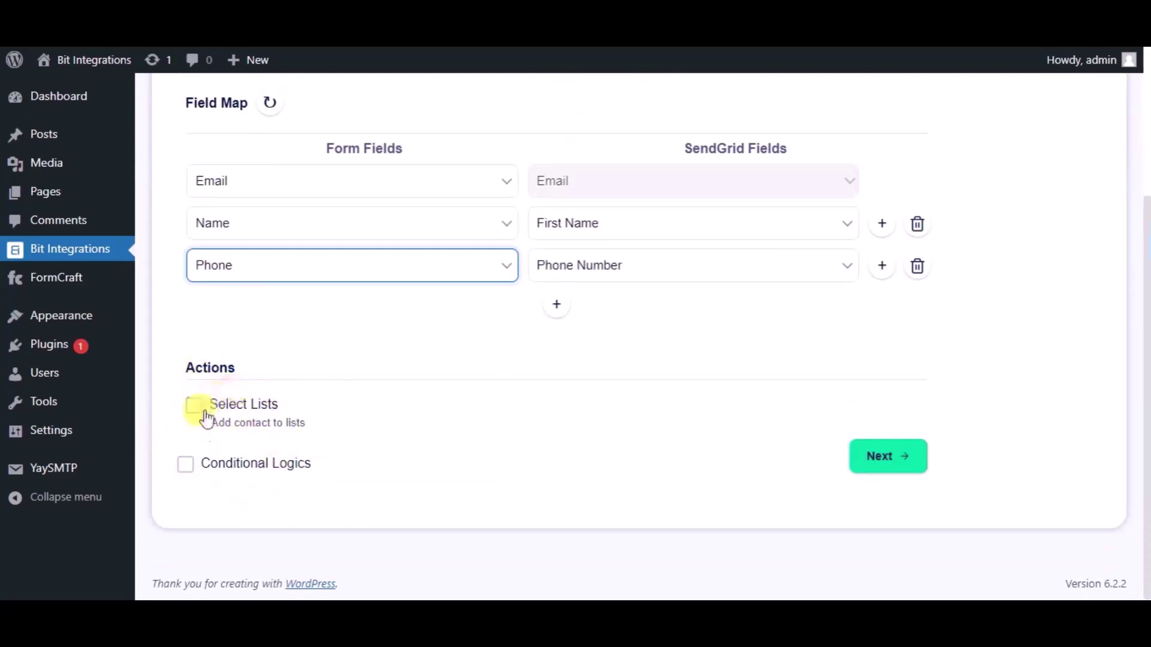
{"action": "left_click", "coordinate": [857, 471]}
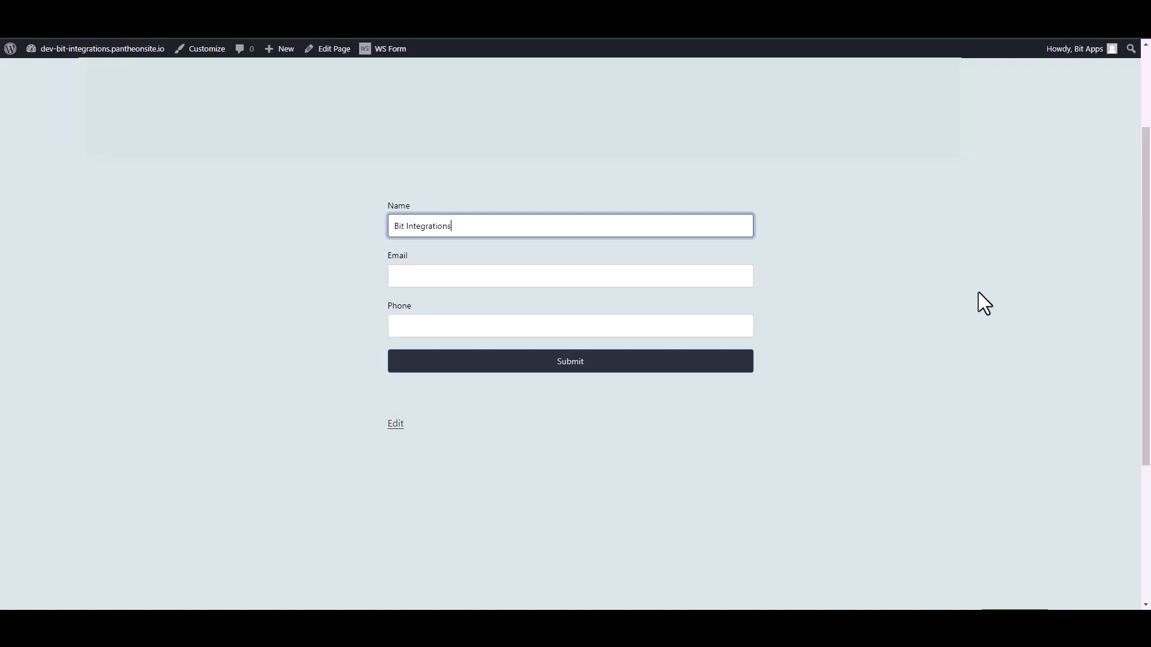
Enter a contact e-mail and phone number in the Contact Form and submit it.
{"action": "left_click", "coordinate": [751, 271]}
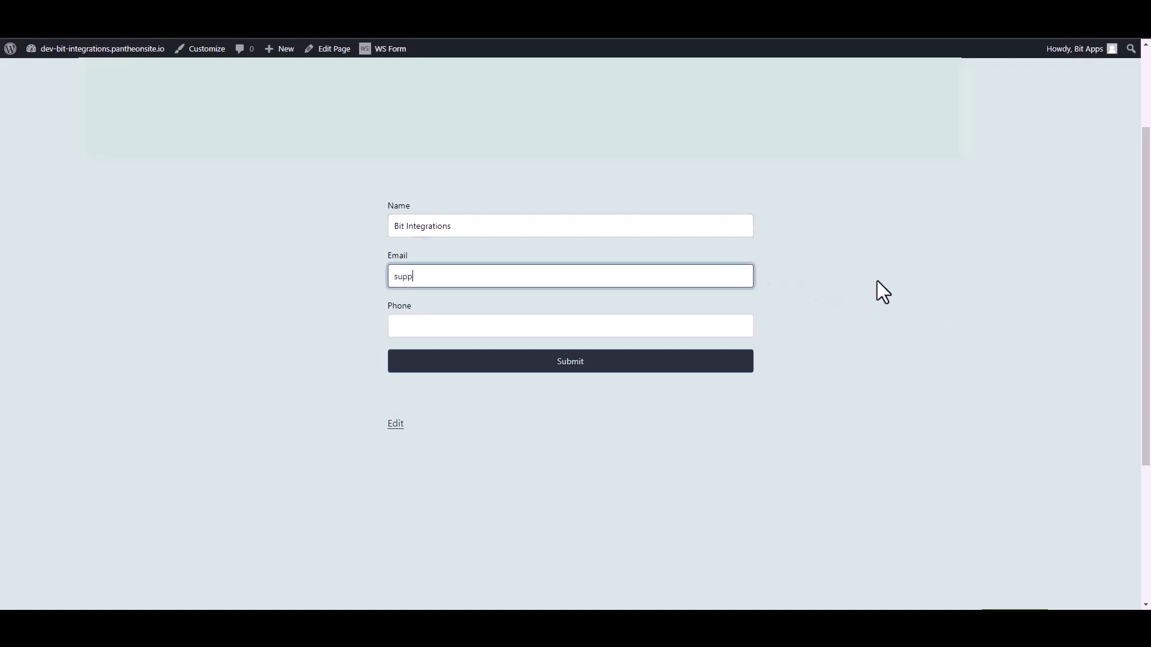
{"action": "left_click", "coordinate": [750, 333]}
{"action": "type", "text": "4"}
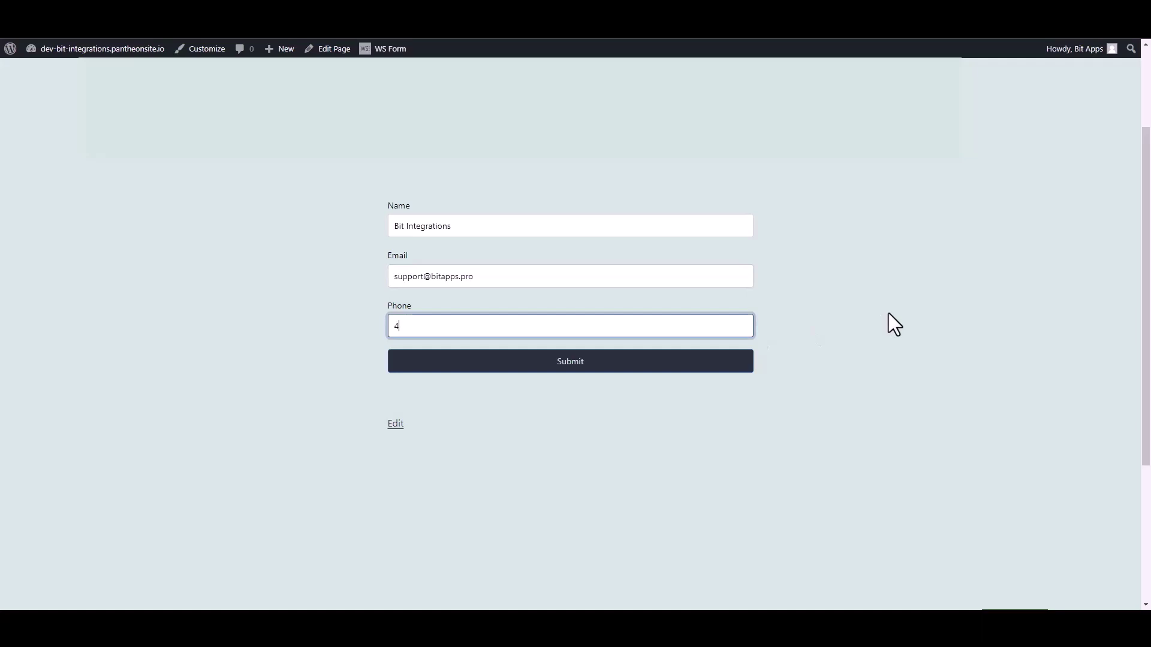
{"action": "type", "text": "44555666"}
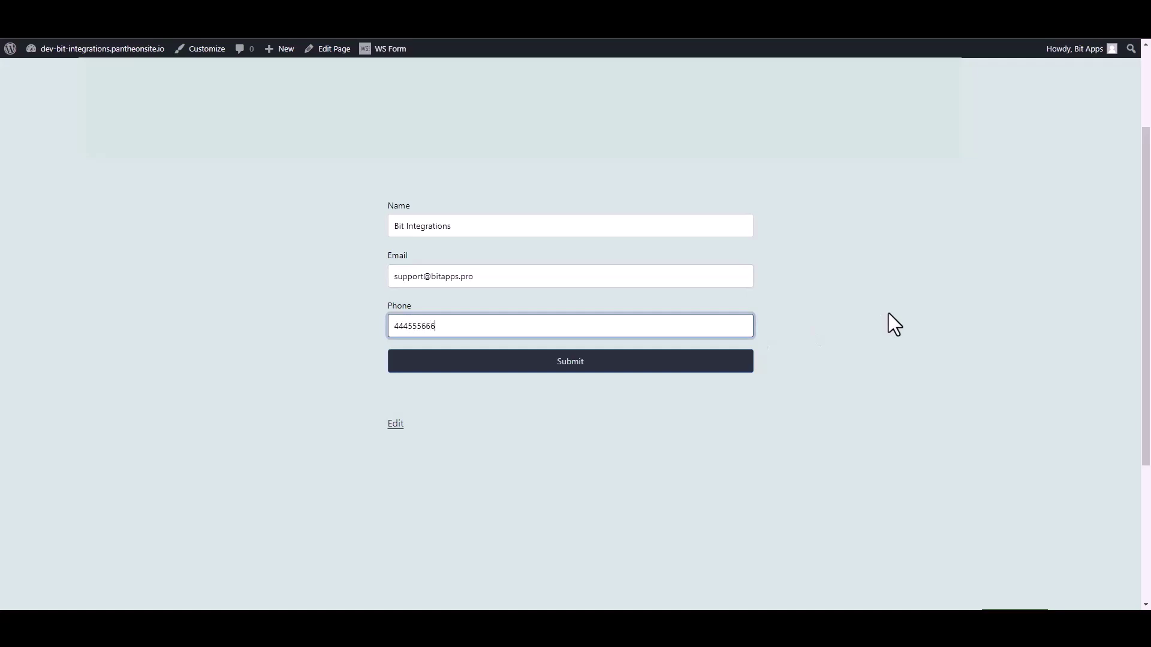
{"action": "left_click", "coordinate": [746, 365]}
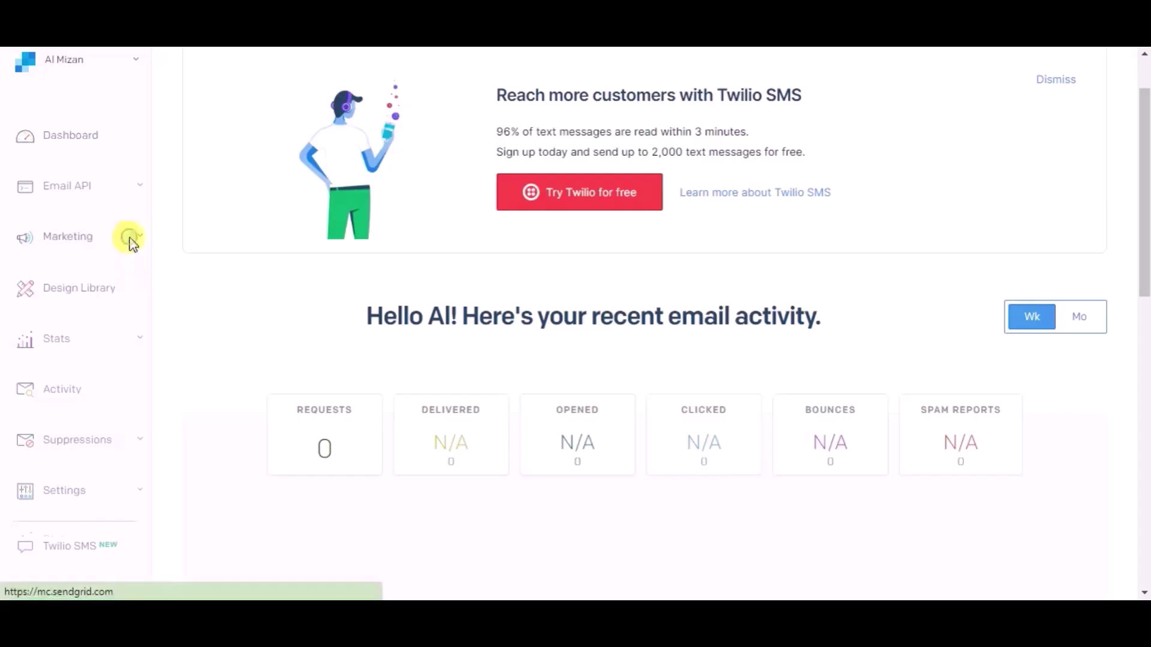
Open SendGrid's Marketing All Contacts list and locate the new contact.
{"action": "left_click", "coordinate": [130, 237]}
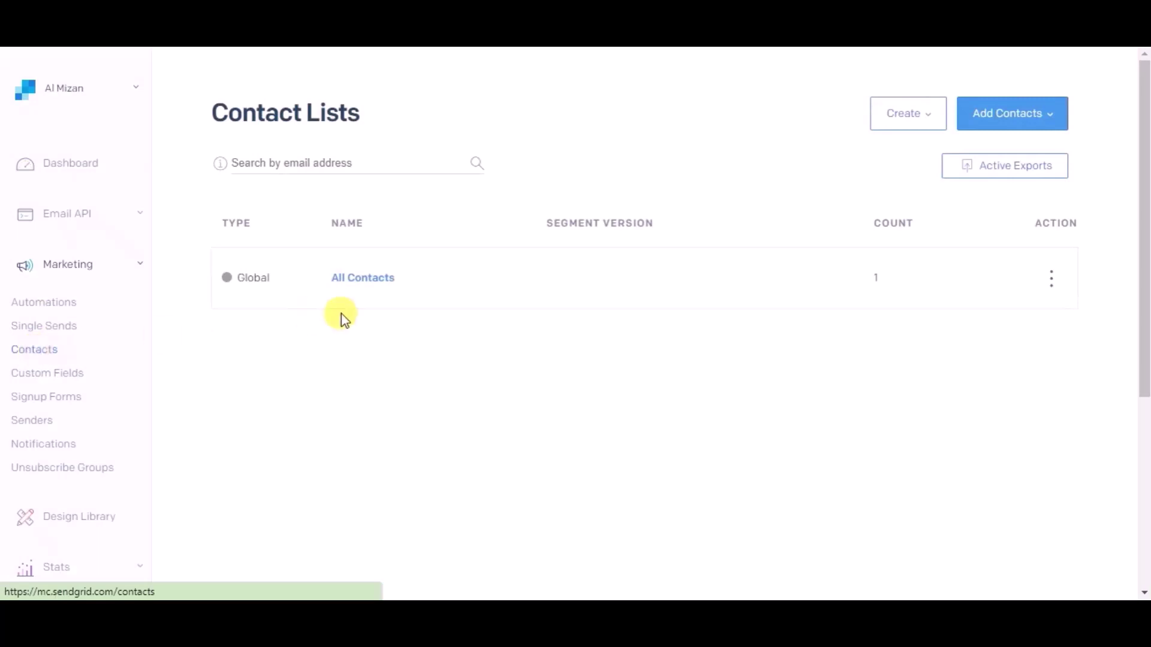
{"action": "left_click", "coordinate": [367, 280]}
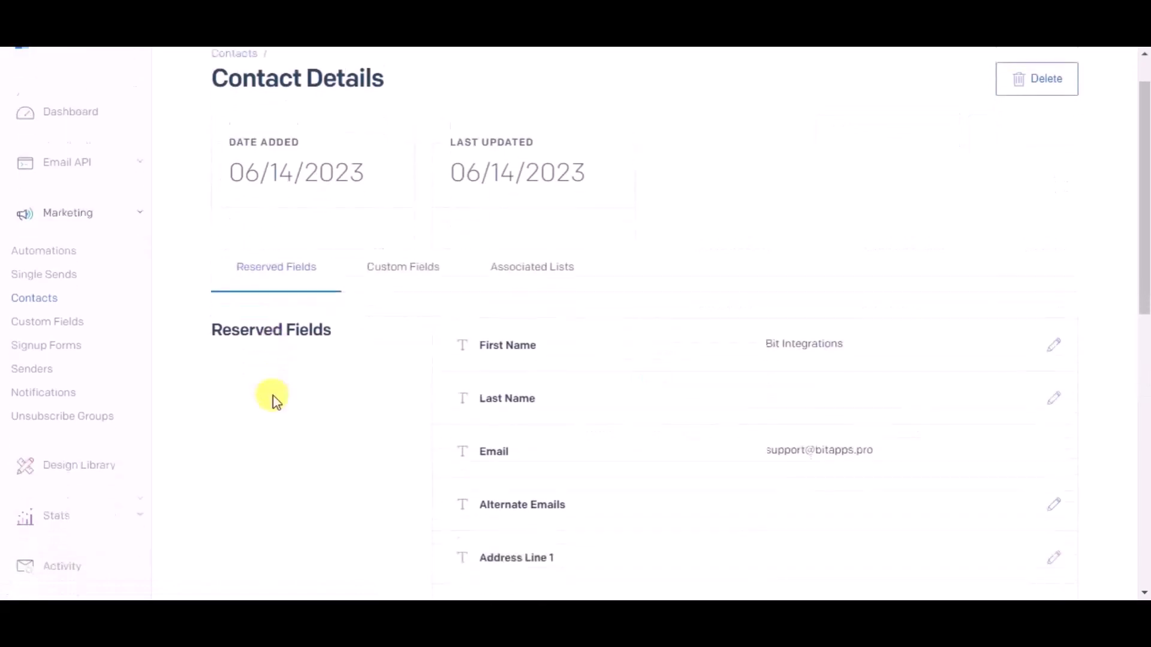
{"action": "scroll", "coordinate": [723, 424], "scroll_direction": "down", "scroll_amount": 3}
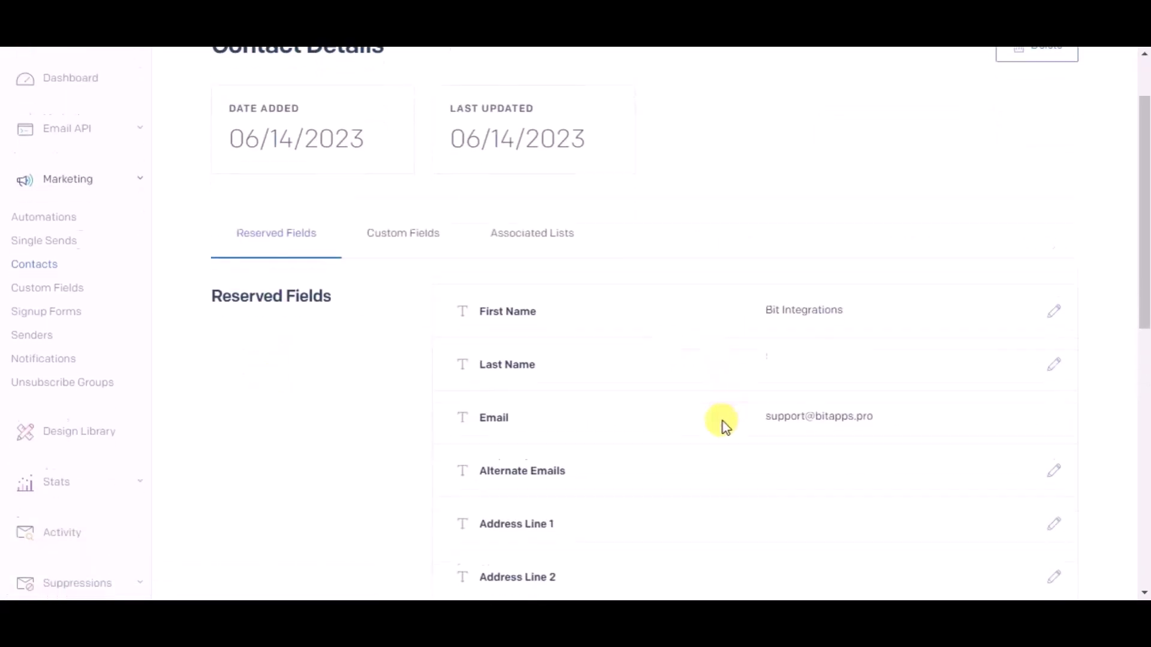